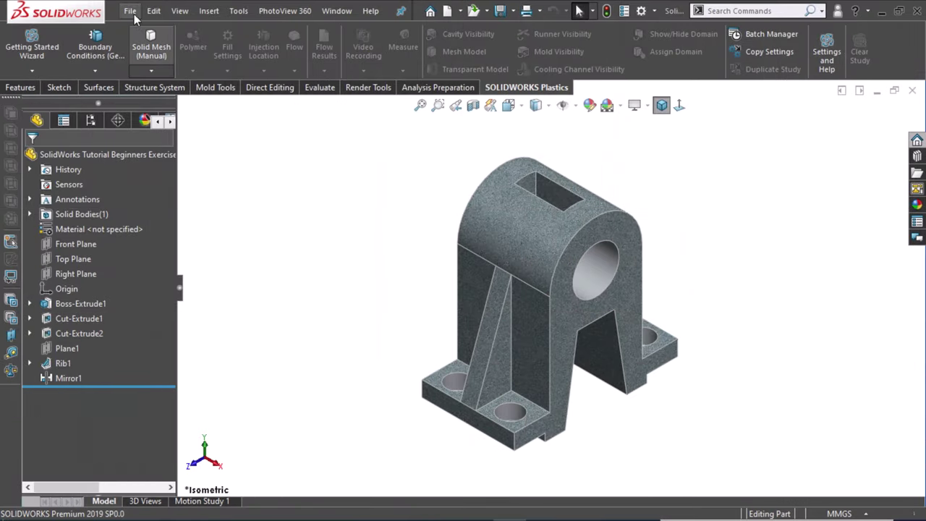
Create a drawing from the bracket part on an A4 (ISO) portrait sheet.
{"action": "left_click", "coordinate": [130, 10]}
{"action": "left_click", "coordinate": [162, 138]}
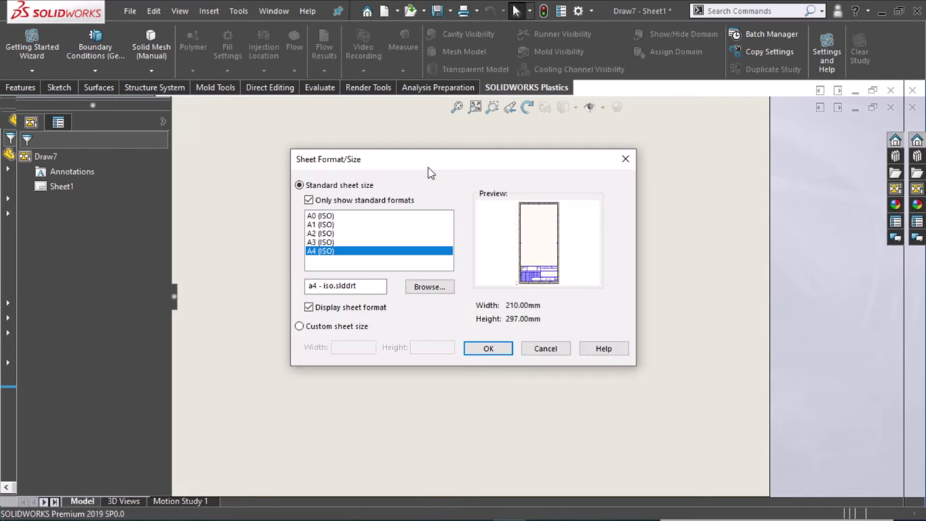
{"action": "left_click", "coordinate": [485, 348]}
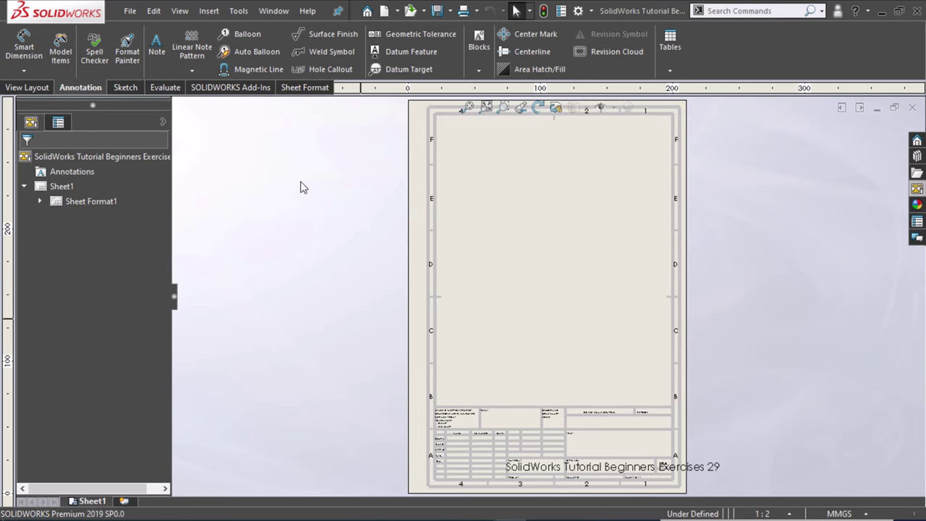
Insert the standard three views of the bracket part onto the sheet.
{"action": "left_click", "coordinate": [40, 87]}
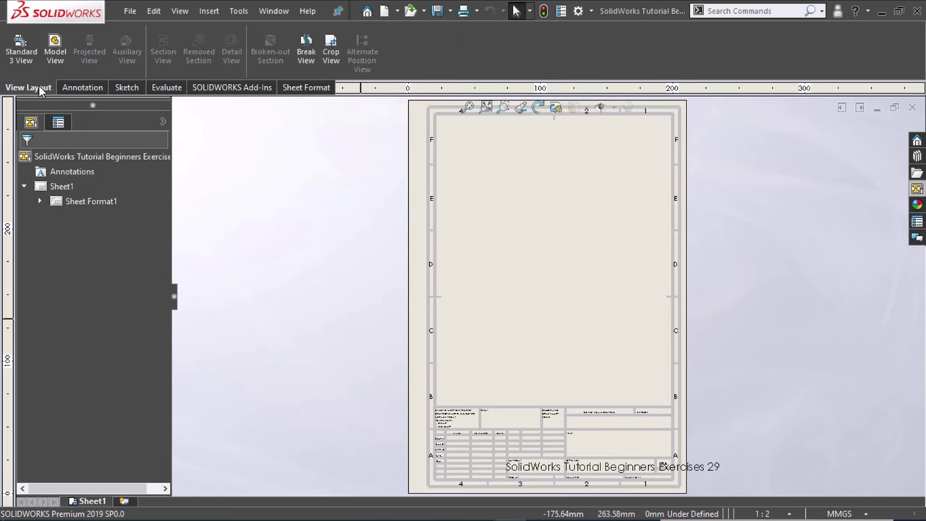
{"action": "left_click", "coordinate": [21, 50]}
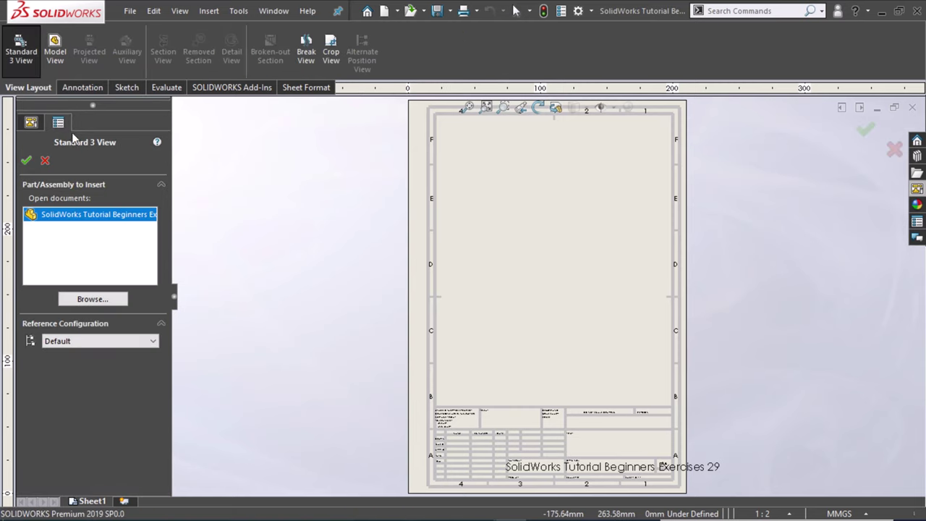
{"action": "double_click", "coordinate": [131, 216]}
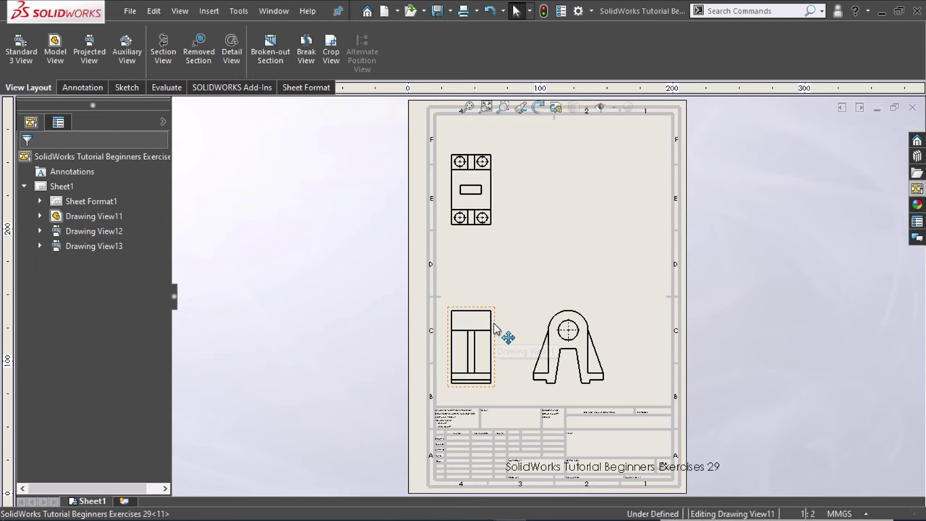
Try a custom 1:1 view scale, then set the views back to 1:2.
{"action": "left_click", "coordinate": [484, 344]}
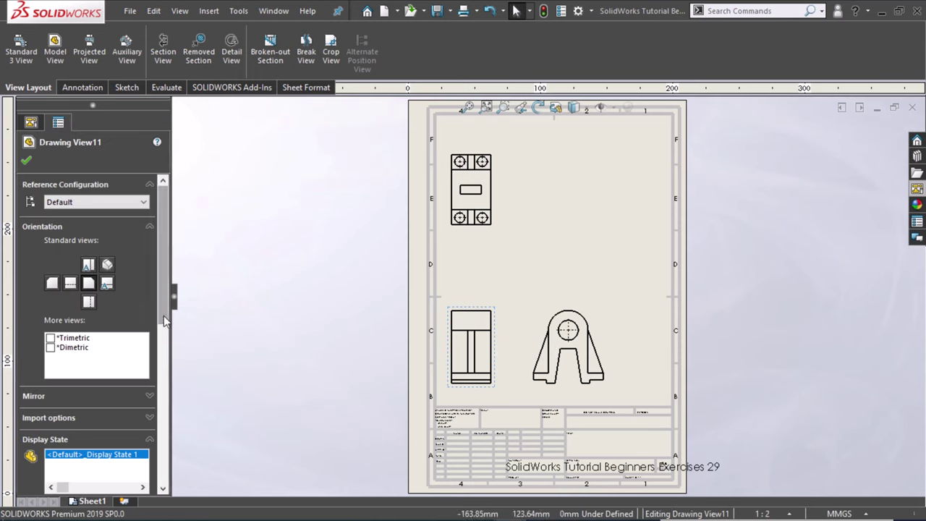
{"action": "scroll", "coordinate": [165, 373], "scroll_direction": "down", "scroll_amount": 3}
{"action": "left_click_drag", "start_coordinate": [165, 367], "coordinate": [169, 404]}
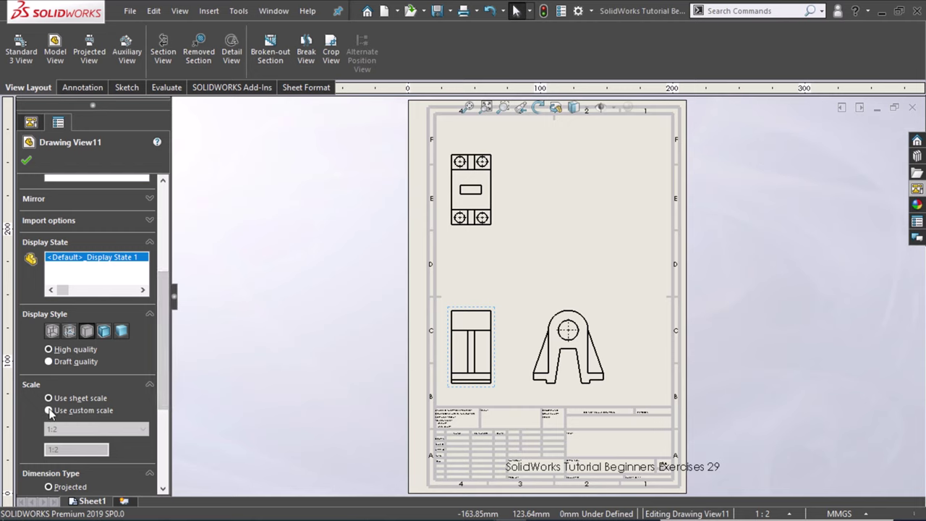
{"action": "left_click", "coordinate": [72, 438]}
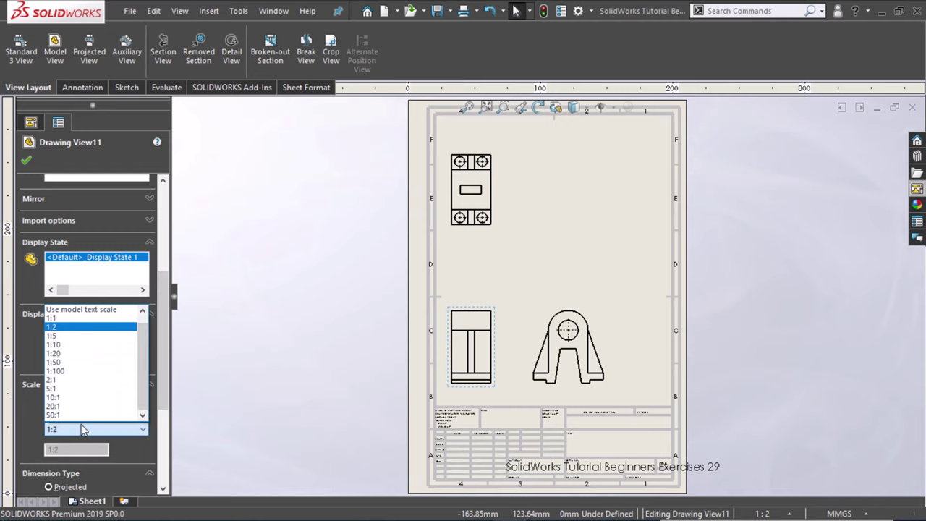
{"action": "left_click", "coordinate": [82, 319]}
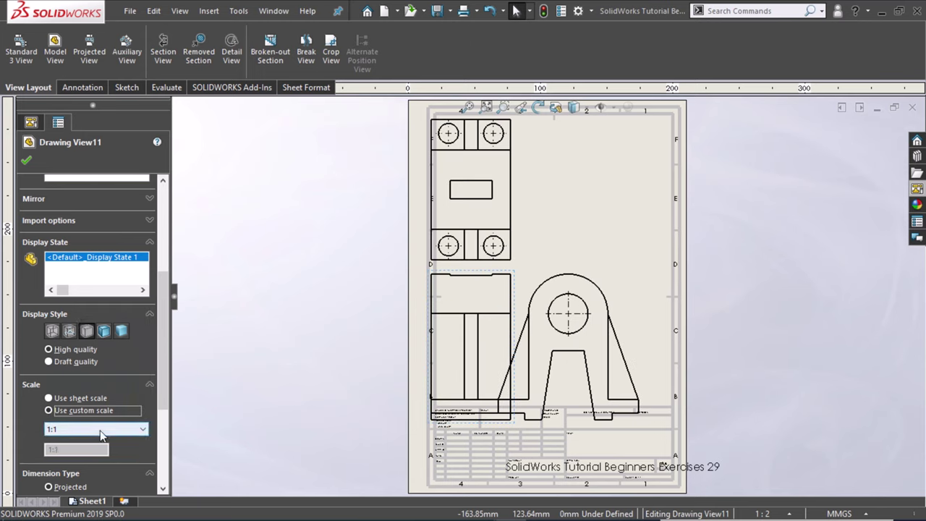
{"action": "left_click", "coordinate": [83, 429]}
{"action": "left_click", "coordinate": [86, 327]}
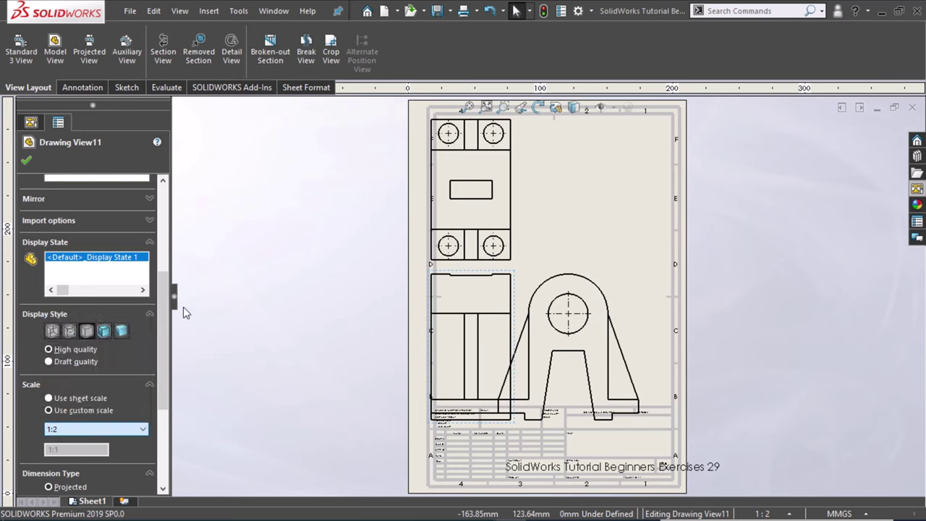
{"action": "left_click", "coordinate": [286, 275]}
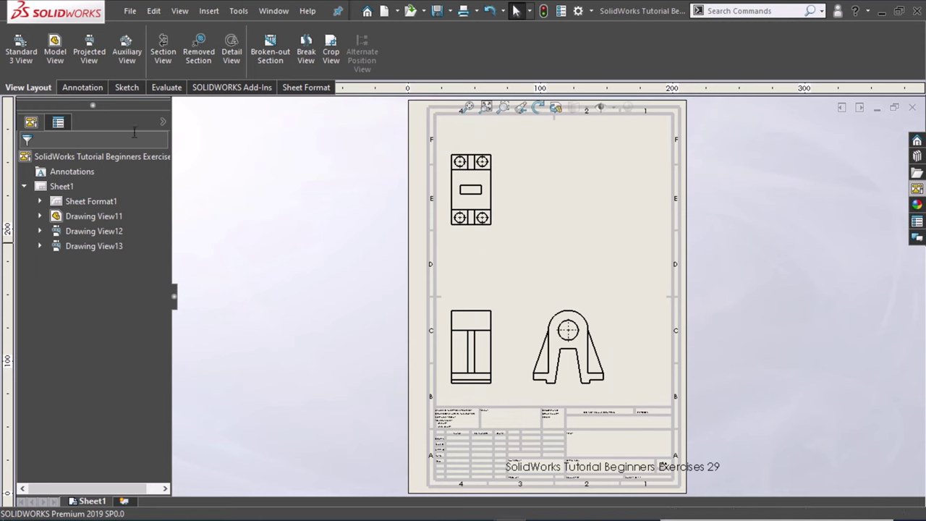
Import model items from the entire model into all drawing views.
{"action": "left_click", "coordinate": [82, 87]}
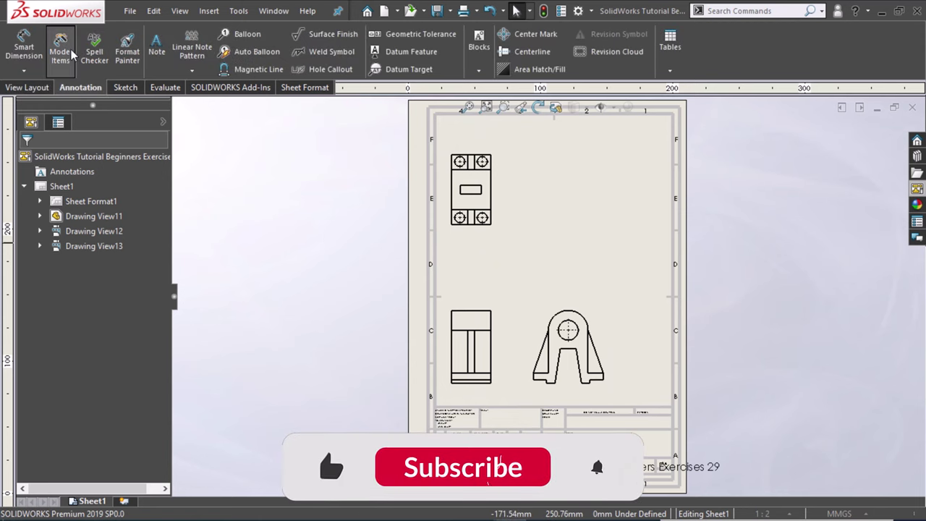
{"action": "left_click", "coordinate": [71, 49]}
{"action": "scroll", "coordinate": [160, 362], "scroll_direction": "down", "scroll_amount": 3}
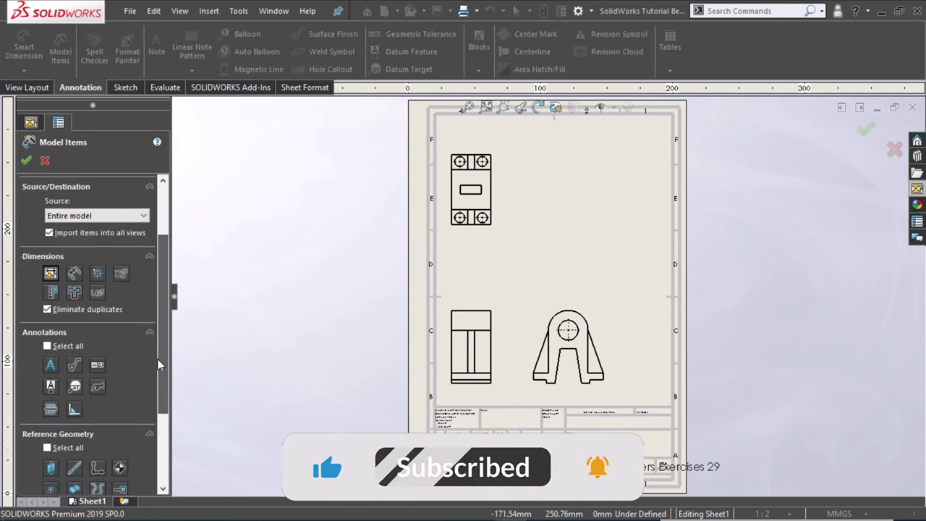
{"action": "scroll", "coordinate": [159, 365], "scroll_direction": "down", "scroll_amount": 3}
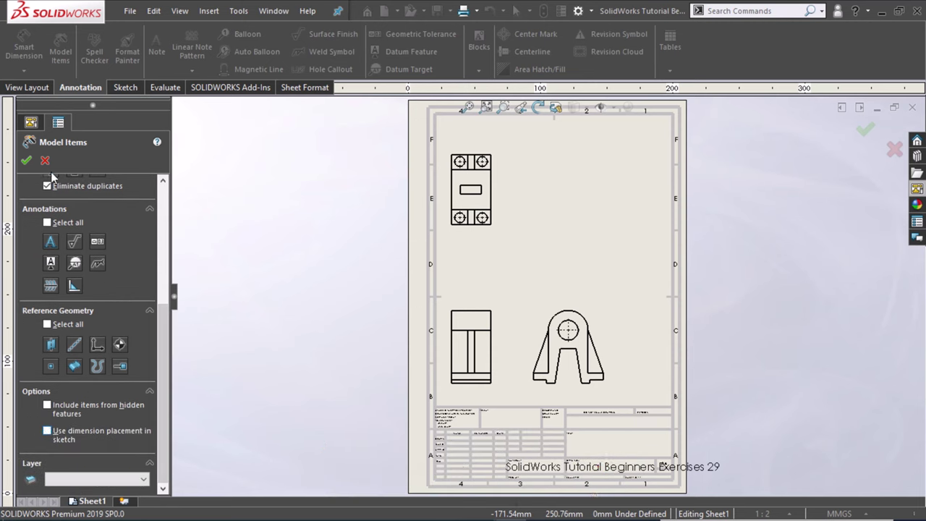
{"action": "key", "text": "Return"}
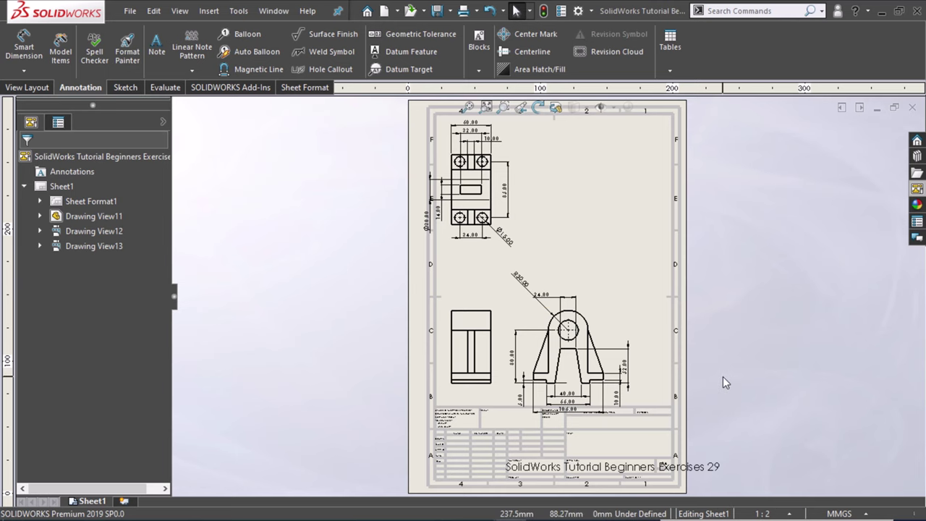
Zoom around the sheet to inspect the imported dimensions and clear the selection.
{"action": "scroll", "coordinate": [723, 377], "scroll_direction": "down", "scroll_amount": 1}
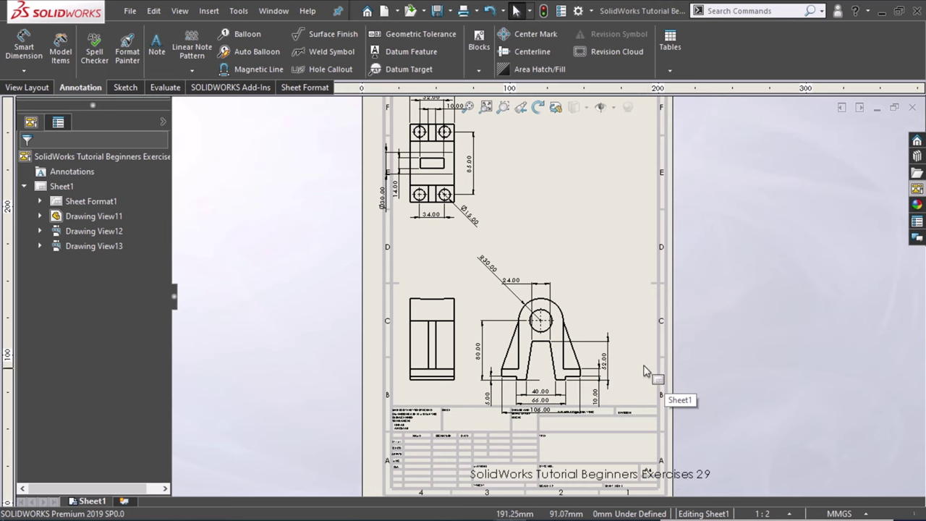
{"action": "scroll", "coordinate": [658, 360], "scroll_direction": "down", "scroll_amount": 1}
{"action": "scroll", "coordinate": [659, 366], "scroll_direction": "down", "scroll_amount": 1}
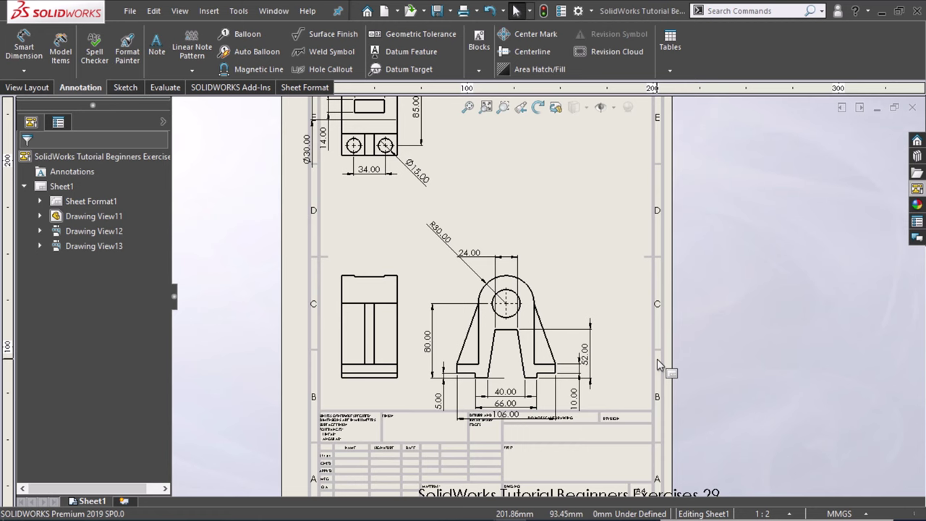
{"action": "scroll", "coordinate": [657, 360], "scroll_direction": "down", "scroll_amount": 1}
{"action": "scroll", "coordinate": [658, 364], "scroll_direction": "up", "scroll_amount": 2}
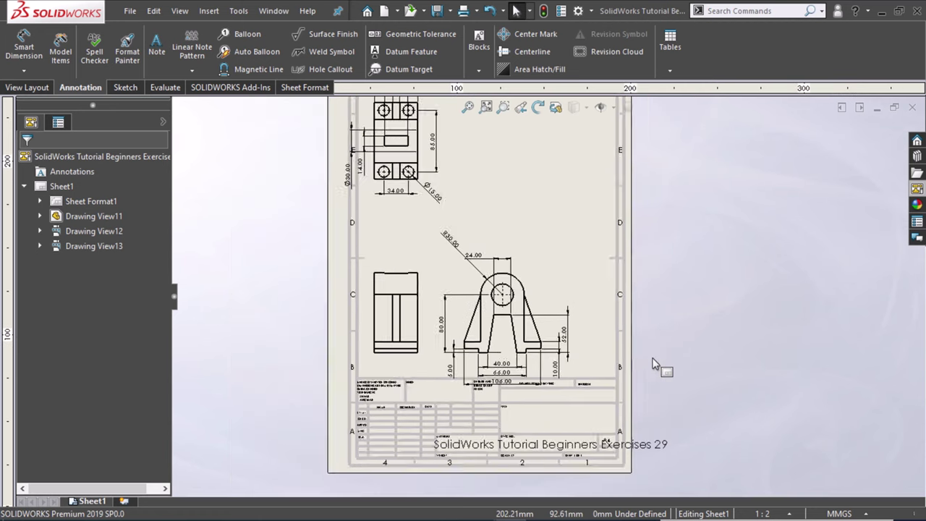
{"action": "scroll", "coordinate": [655, 362], "scroll_direction": "up", "scroll_amount": 1}
{"action": "scroll", "coordinate": [493, 145], "scroll_direction": "down", "scroll_amount": 1}
{"action": "scroll", "coordinate": [458, 143], "scroll_direction": "down", "scroll_amount": 1}
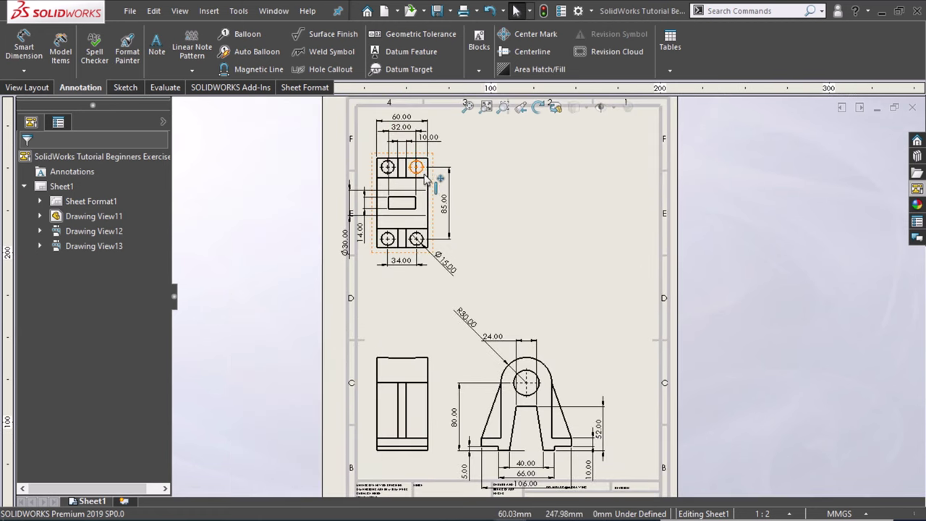
{"action": "scroll", "coordinate": [463, 152], "scroll_direction": "down", "scroll_amount": 1}
{"action": "left_click", "coordinate": [575, 237]}
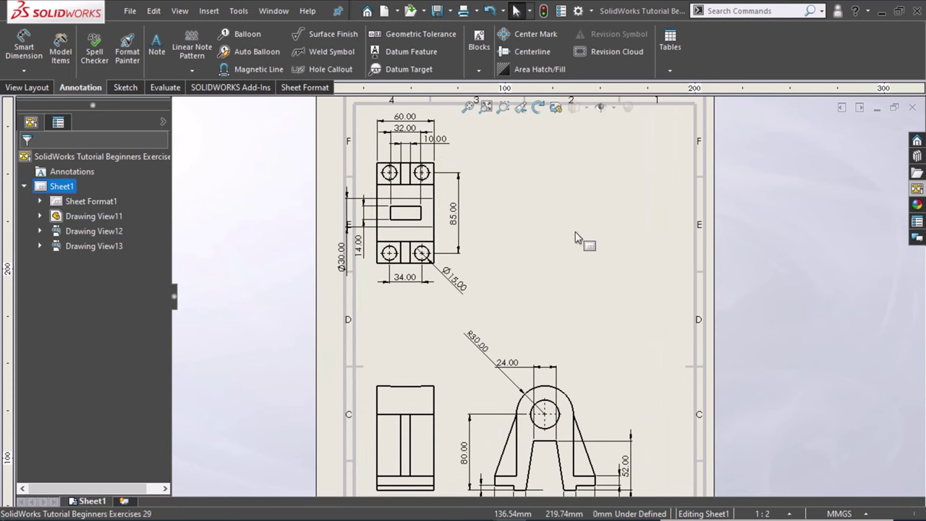
{"action": "scroll", "coordinate": [575, 237], "scroll_direction": "up", "scroll_amount": 1}
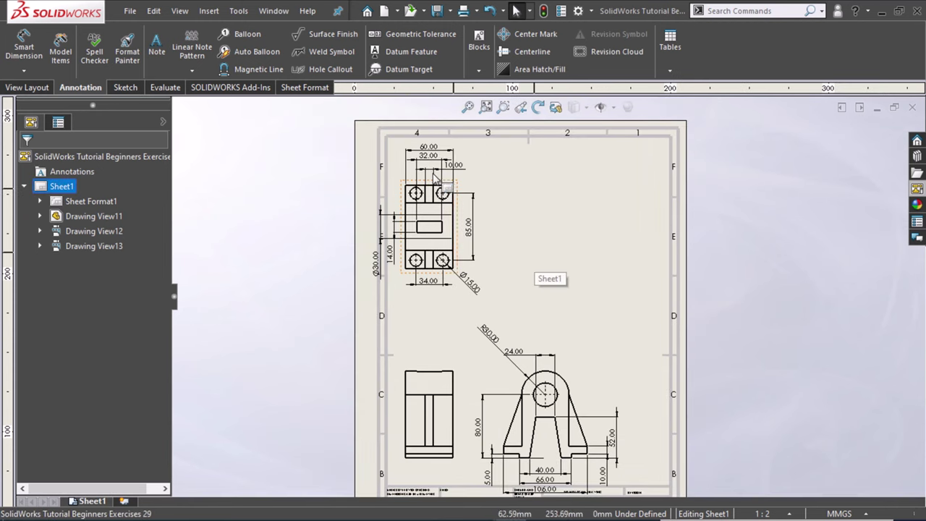
Move the 10.00 rib and 60.00 dimensions into the side view.
{"action": "left_click_drag", "start_coordinate": [432, 174], "coordinate": [429, 401], "text": "shift"}
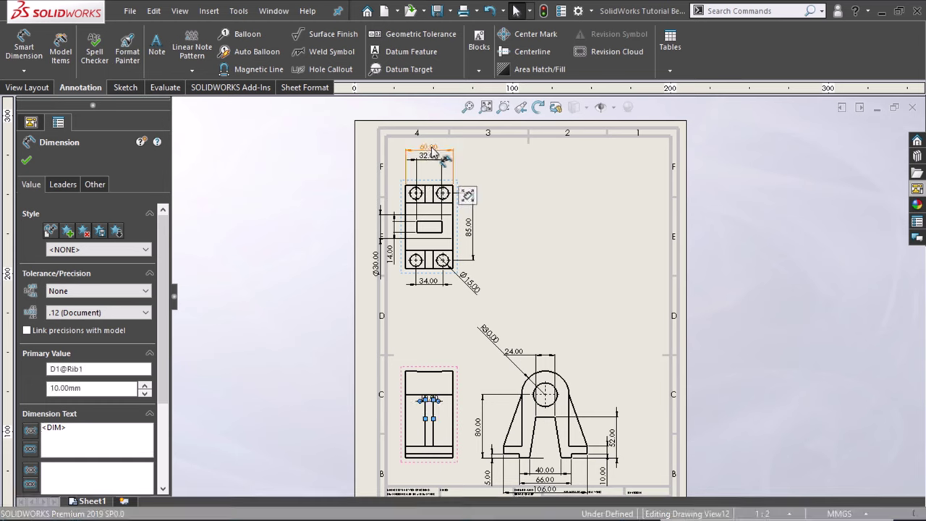
{"action": "left_click_drag", "start_coordinate": [432, 150], "coordinate": [432, 386], "text": "shift"}
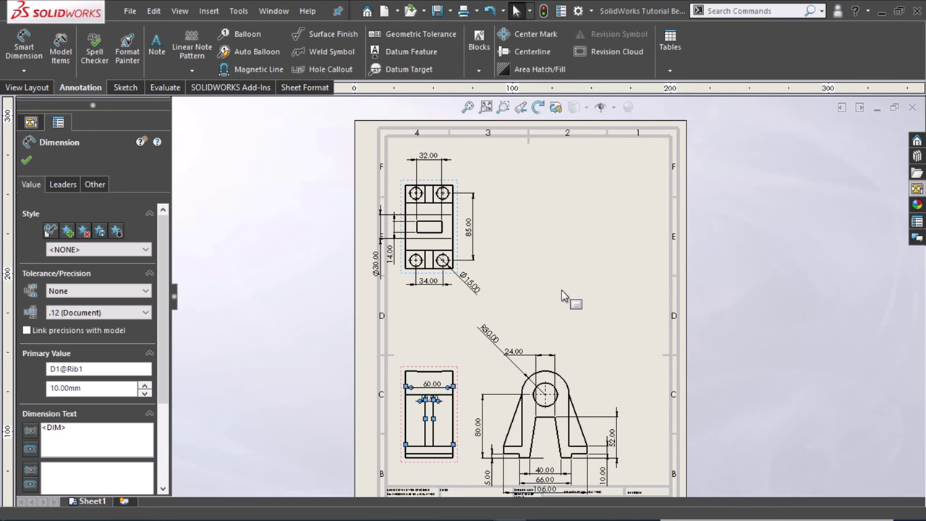
{"action": "scroll", "coordinate": [595, 250], "scroll_direction": "up", "scroll_amount": 3}
{"action": "scroll", "coordinate": [574, 412], "scroll_direction": "down", "scroll_amount": 1}
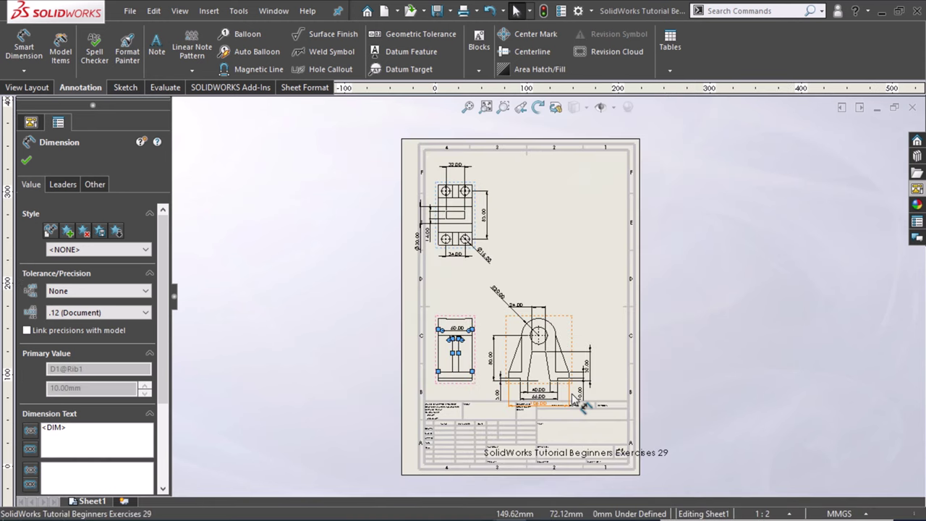
{"action": "scroll", "coordinate": [521, 391], "scroll_direction": "down", "scroll_amount": 2}
{"action": "scroll", "coordinate": [471, 373], "scroll_direction": "down", "scroll_amount": 1}
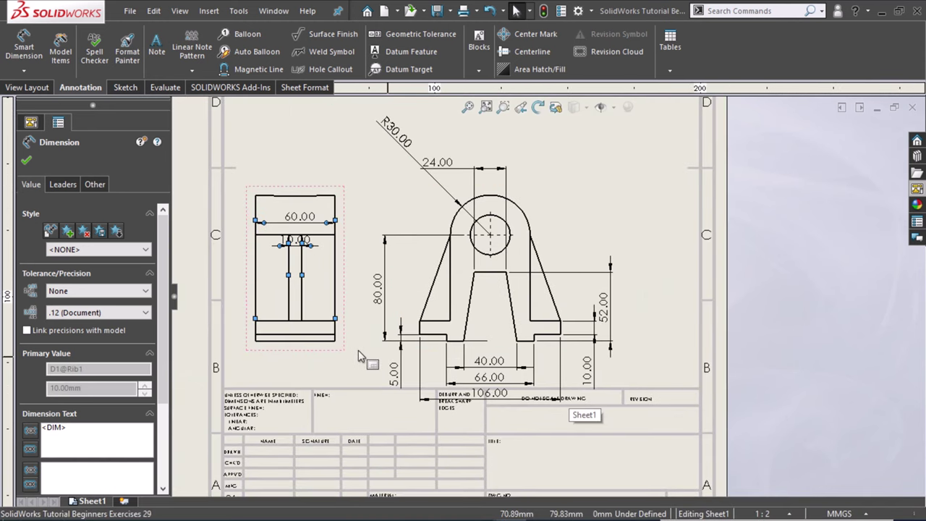
Shift the side view and the front view to the right, then close the view properties.
{"action": "left_click_drag", "start_coordinate": [311, 356], "coordinate": [366, 337]}
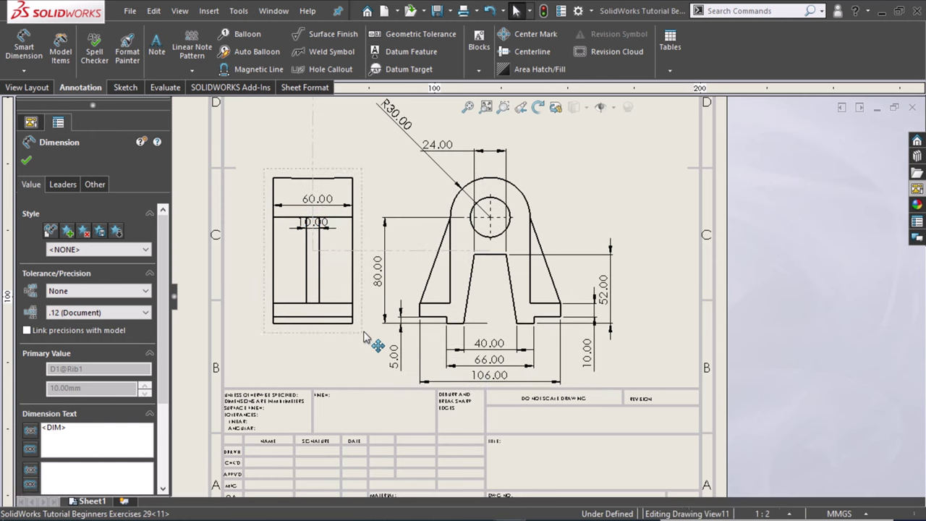
{"action": "left_click", "coordinate": [362, 333]}
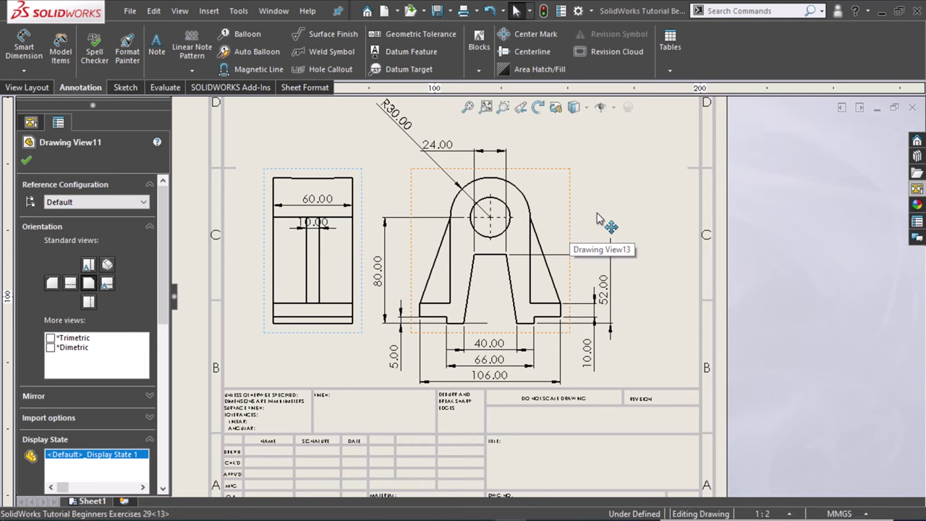
{"action": "left_click_drag", "start_coordinate": [572, 230], "coordinate": [607, 217]}
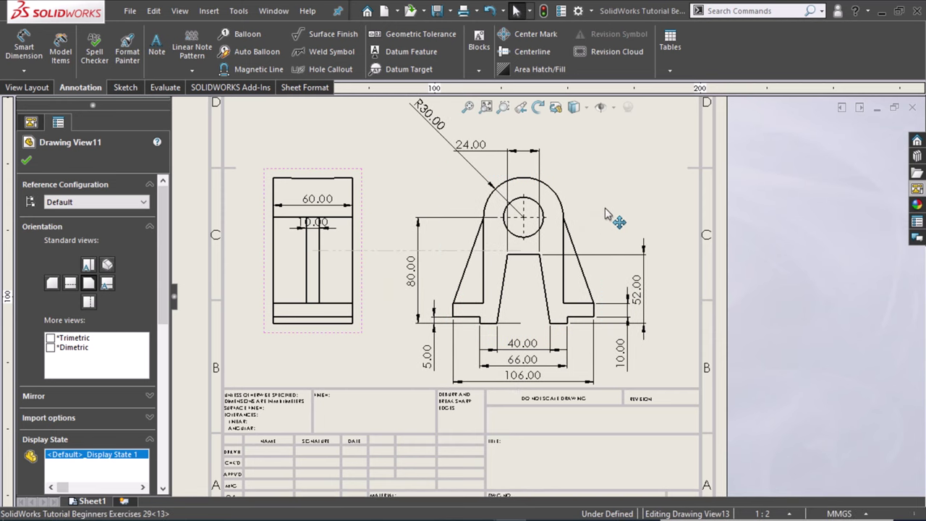
{"action": "left_click", "coordinate": [761, 312]}
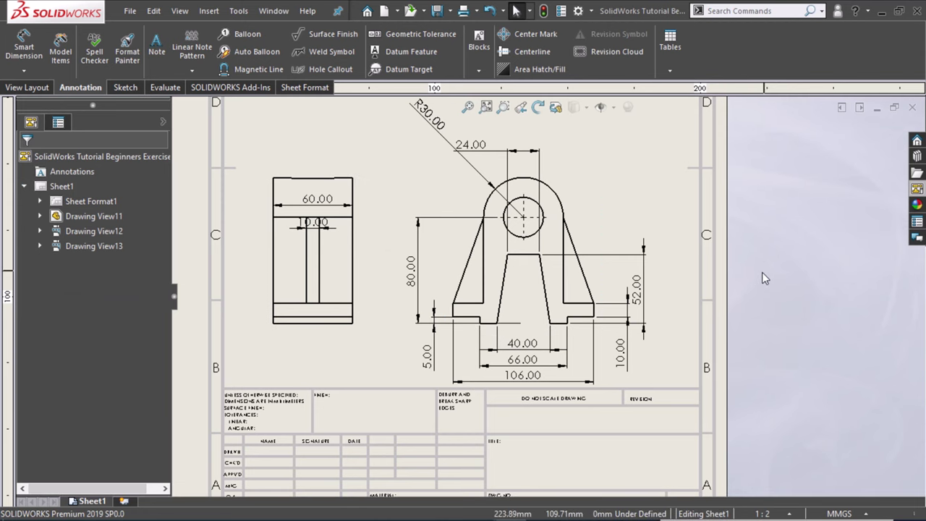
Select all annotations on the sheet with Ctrl+A.
{"action": "scroll", "coordinate": [725, 368], "scroll_direction": "down", "scroll_amount": 2}
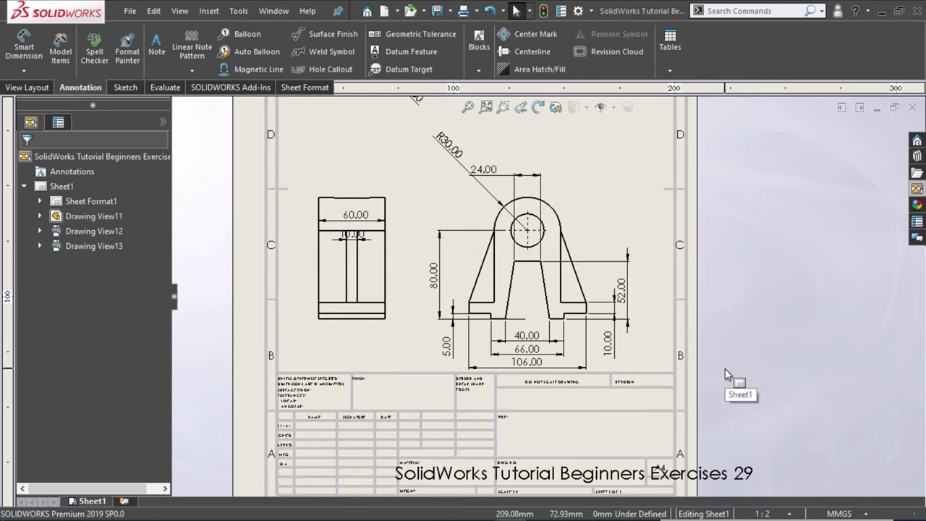
{"action": "scroll", "coordinate": [726, 369], "scroll_direction": "down", "scroll_amount": 2}
{"action": "scroll", "coordinate": [475, 160], "scroll_direction": "down", "scroll_amount": 2}
{"action": "scroll", "coordinate": [475, 160], "scroll_direction": "down", "scroll_amount": 1}
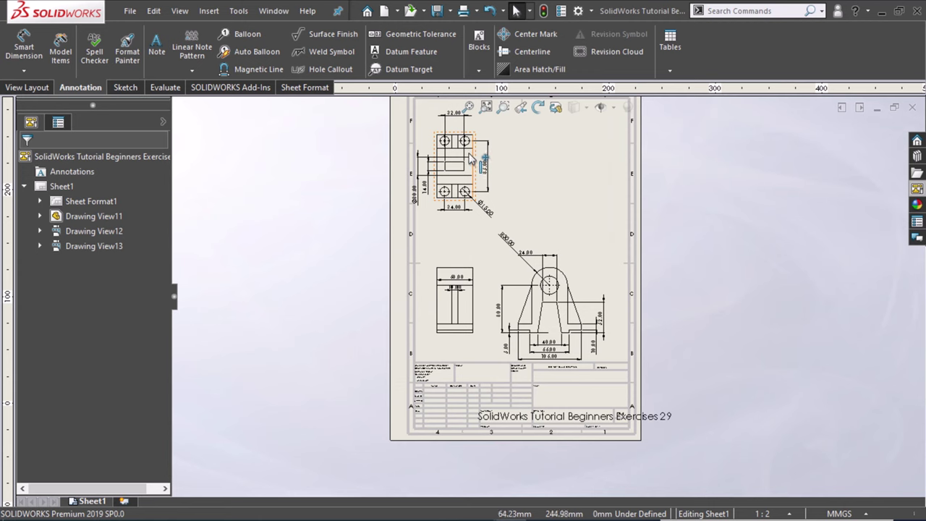
{"action": "scroll", "coordinate": [474, 160], "scroll_direction": "down", "scroll_amount": 3}
{"action": "scroll", "coordinate": [603, 252], "scroll_direction": "down", "scroll_amount": 1}
{"action": "left_click", "coordinate": [604, 253]}
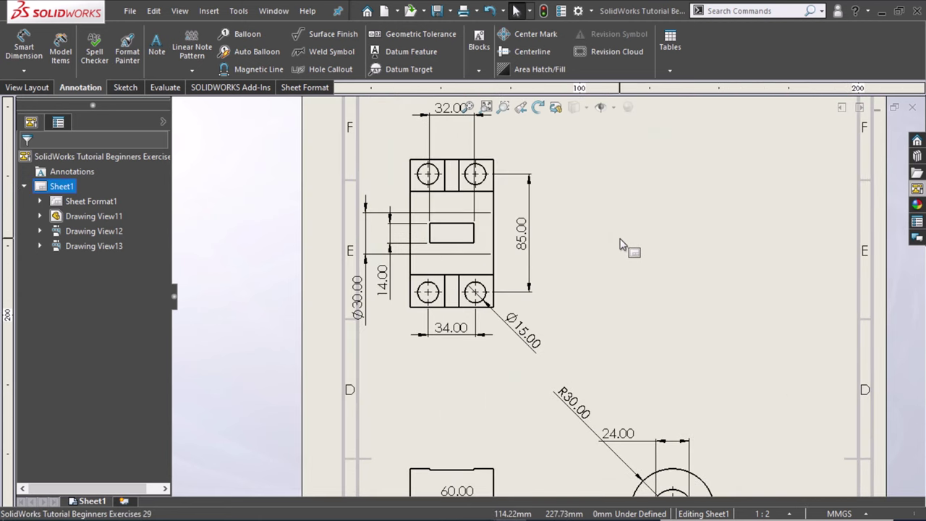
{"action": "key", "text": "ctrl+a"}
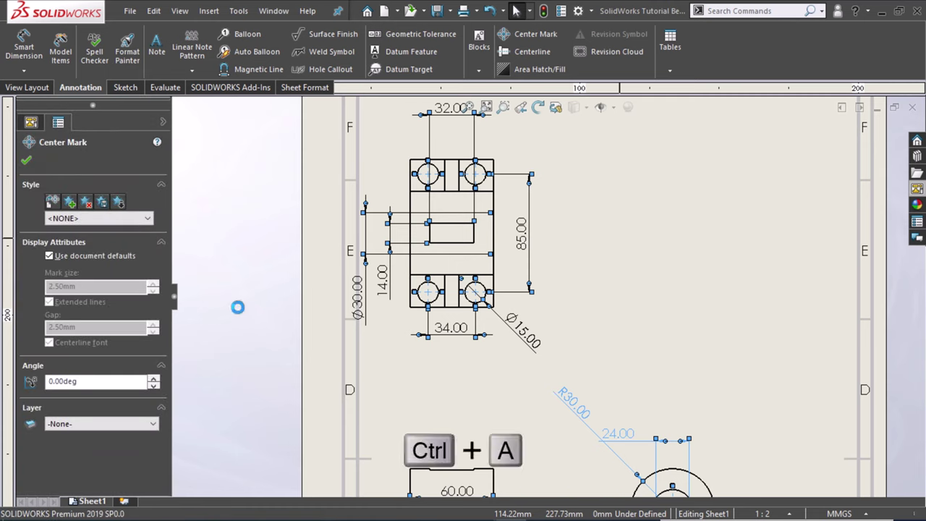
Set the primary unit precision of all dimensions to None, with no decimals.
{"action": "left_click", "coordinate": [138, 312]}
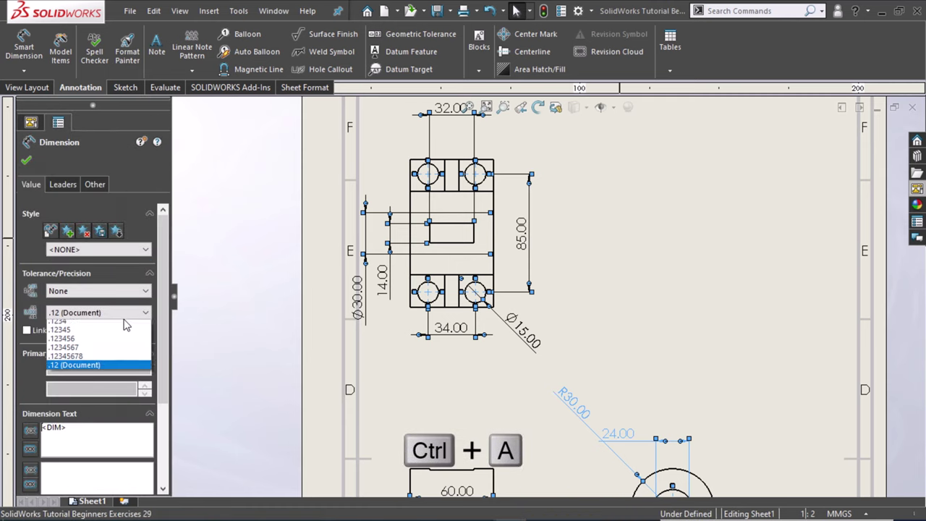
{"action": "scroll", "coordinate": [119, 326], "scroll_direction": "up", "scroll_amount": 3}
{"action": "left_click", "coordinate": [118, 331]}
{"action": "left_click", "coordinate": [116, 312]}
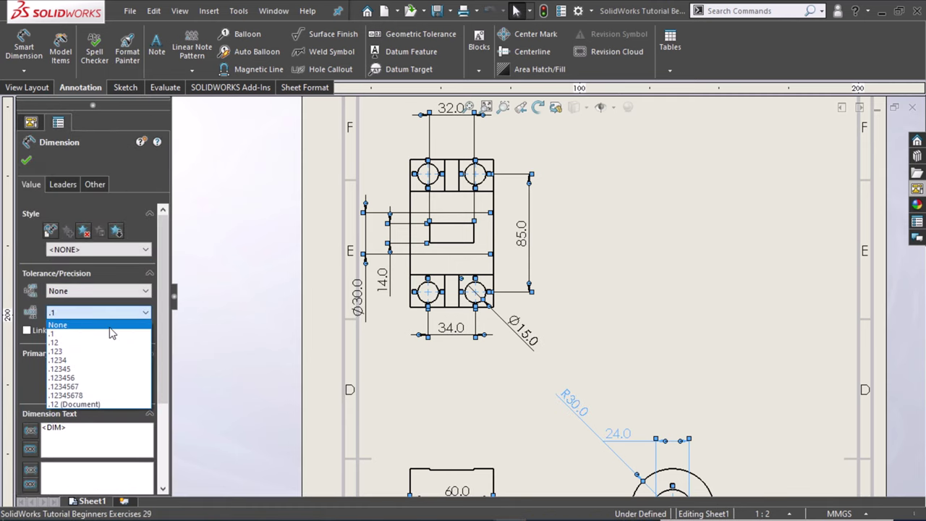
{"action": "left_click", "coordinate": [111, 326]}
{"action": "left_click", "coordinate": [292, 266]}
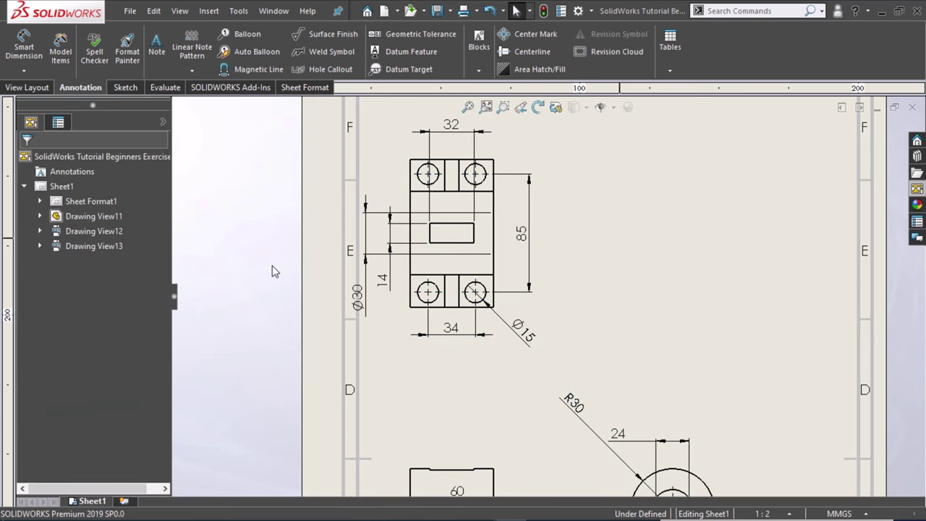
{"action": "key", "text": "f"}
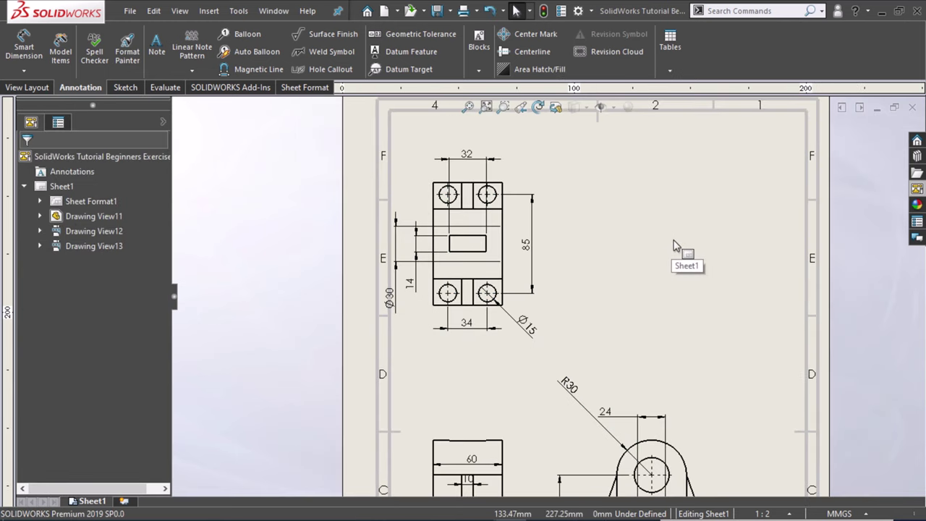
{"action": "scroll", "coordinate": [673, 246], "scroll_direction": "down", "scroll_amount": 1}
Move the 10 dimension up beside the 52 dimension.
{"action": "scroll", "coordinate": [659, 328], "scroll_direction": "down", "scroll_amount": 2}
{"action": "middle_click_drag", "start_coordinate": [582, 344], "coordinate": [528, 252]}
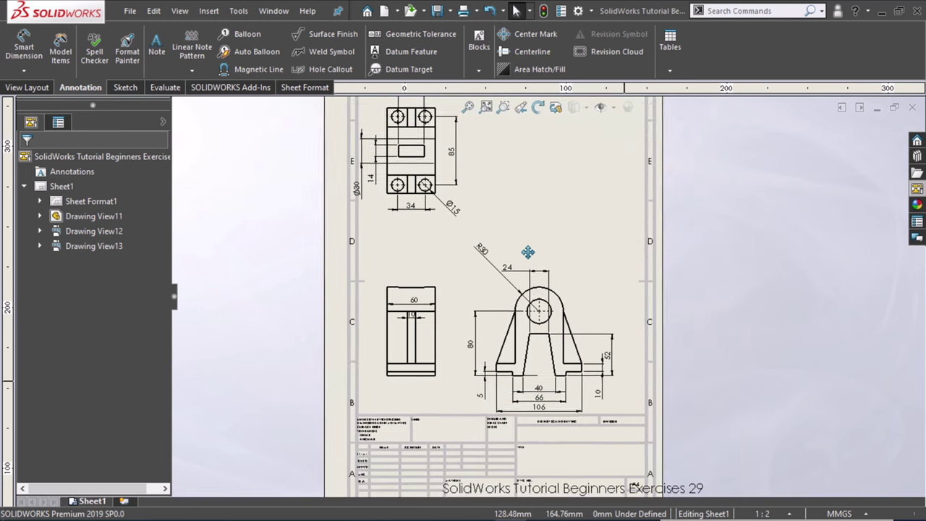
{"action": "scroll", "coordinate": [535, 289], "scroll_direction": "up", "scroll_amount": 1}
{"action": "scroll", "coordinate": [555, 320], "scroll_direction": "up", "scroll_amount": 1}
{"action": "scroll", "coordinate": [579, 318], "scroll_direction": "up", "scroll_amount": 1}
{"action": "scroll", "coordinate": [593, 359], "scroll_direction": "up", "scroll_amount": 1}
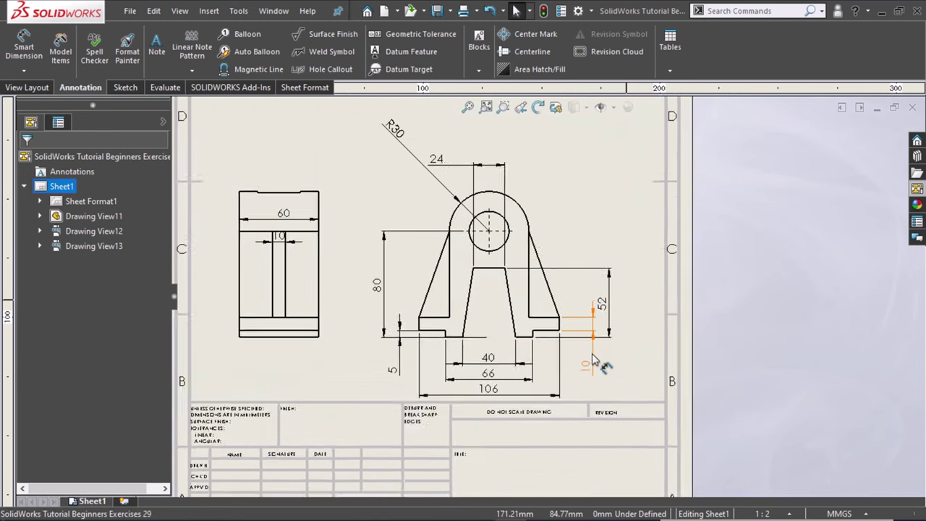
{"action": "scroll", "coordinate": [594, 360], "scroll_direction": "up", "scroll_amount": 1}
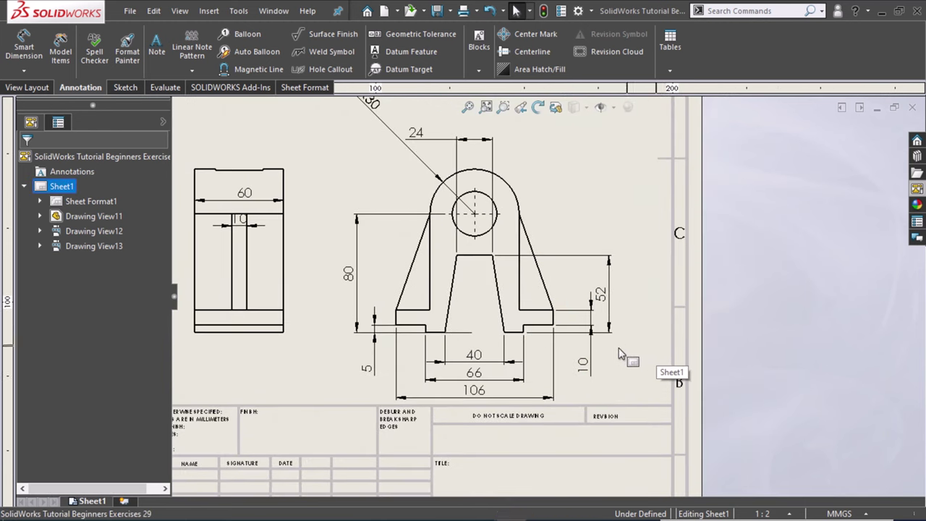
{"action": "scroll", "coordinate": [611, 354], "scroll_direction": "up", "scroll_amount": 1}
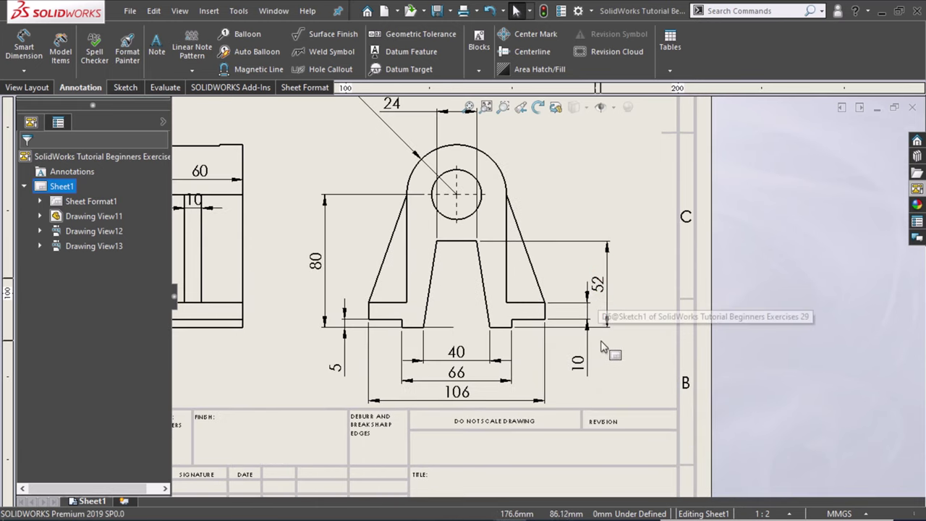
{"action": "scroll", "coordinate": [601, 348], "scroll_direction": "up", "scroll_amount": 1}
{"action": "left_click_drag", "start_coordinate": [582, 351], "coordinate": [571, 312]}
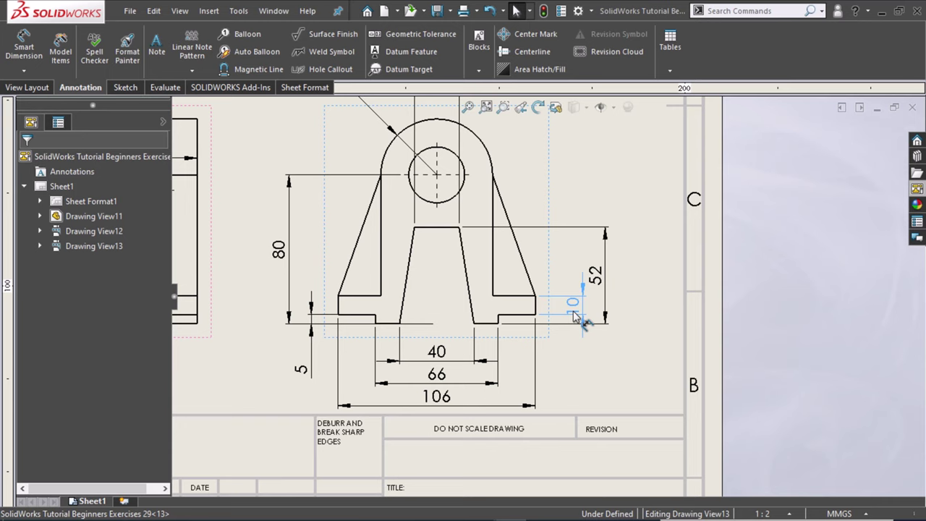
{"action": "left_click_drag", "start_coordinate": [574, 313], "coordinate": [575, 316]}
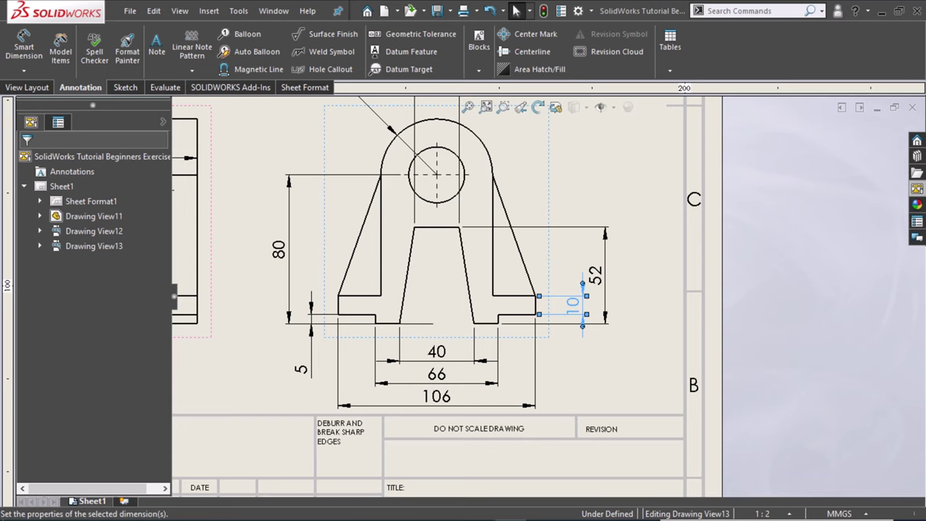
Move the 24 dimension down inside the front view's slot.
{"action": "scroll", "coordinate": [433, 425], "scroll_direction": "down", "scroll_amount": 1}
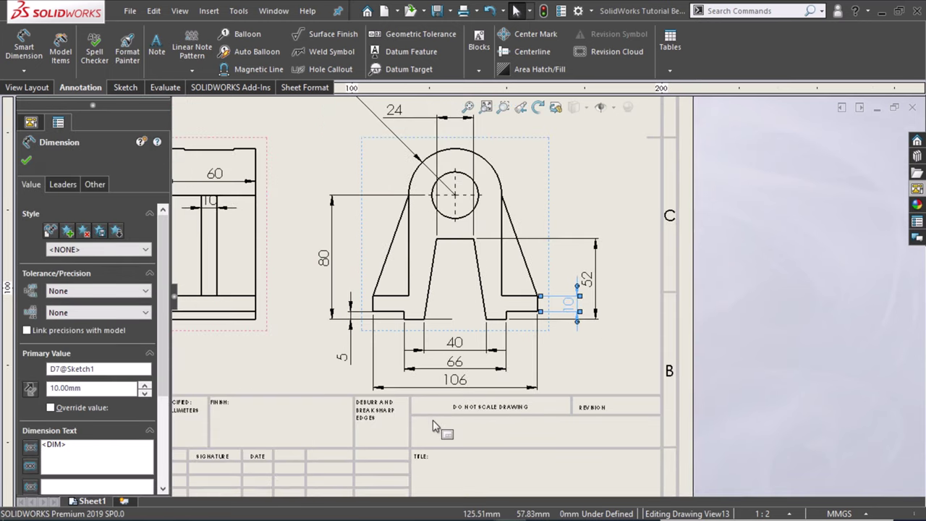
{"action": "scroll", "coordinate": [541, 393], "scroll_direction": "down", "scroll_amount": 2}
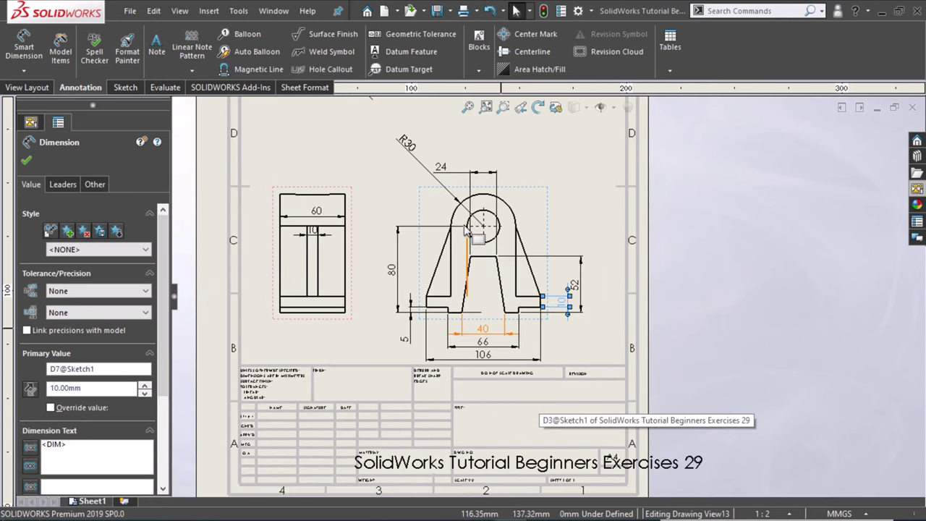
{"action": "scroll", "coordinate": [467, 230], "scroll_direction": "up", "scroll_amount": 1}
{"action": "left_click", "coordinate": [515, 196]}
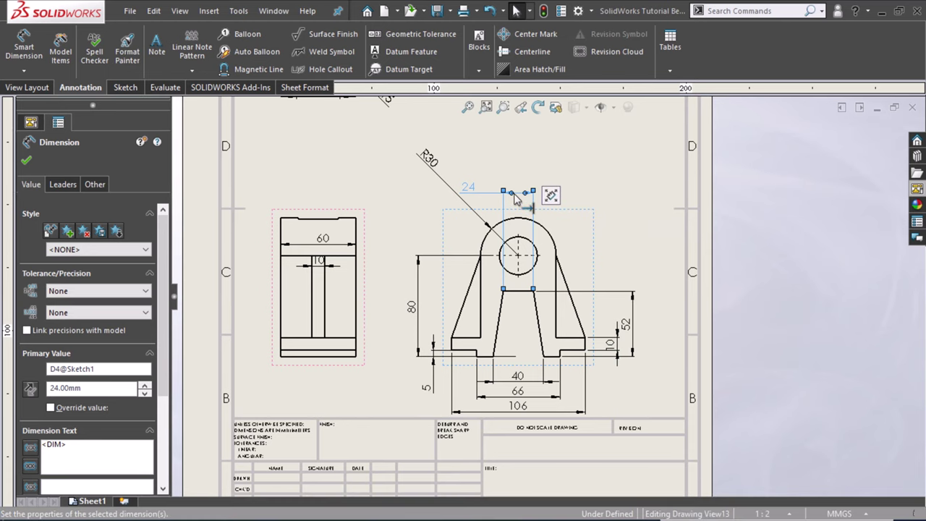
{"action": "scroll", "coordinate": [644, 217], "scroll_direction": "down", "scroll_amount": 3}
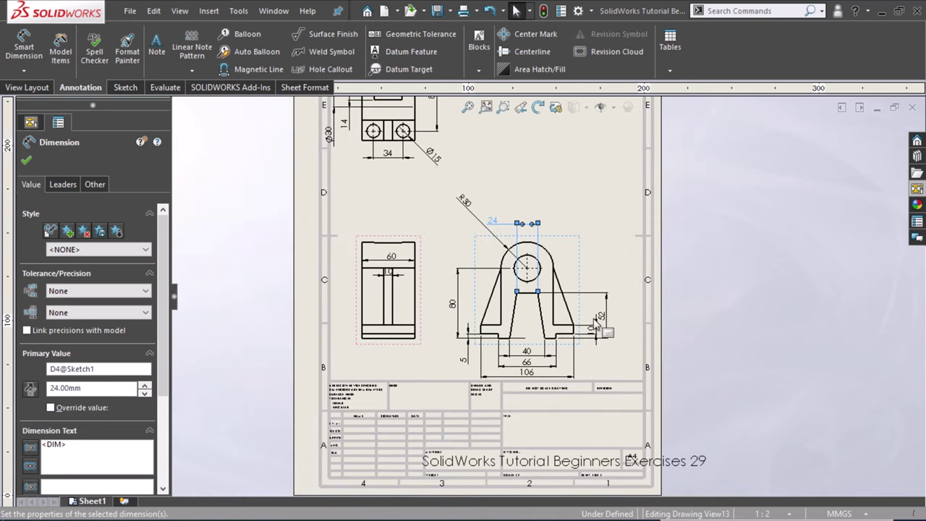
{"action": "scroll", "coordinate": [590, 366], "scroll_direction": "up", "scroll_amount": 2}
{"action": "scroll", "coordinate": [582, 362], "scroll_direction": "up", "scroll_amount": 1}
{"action": "scroll", "coordinate": [582, 362], "scroll_direction": "up", "scroll_amount": 1}
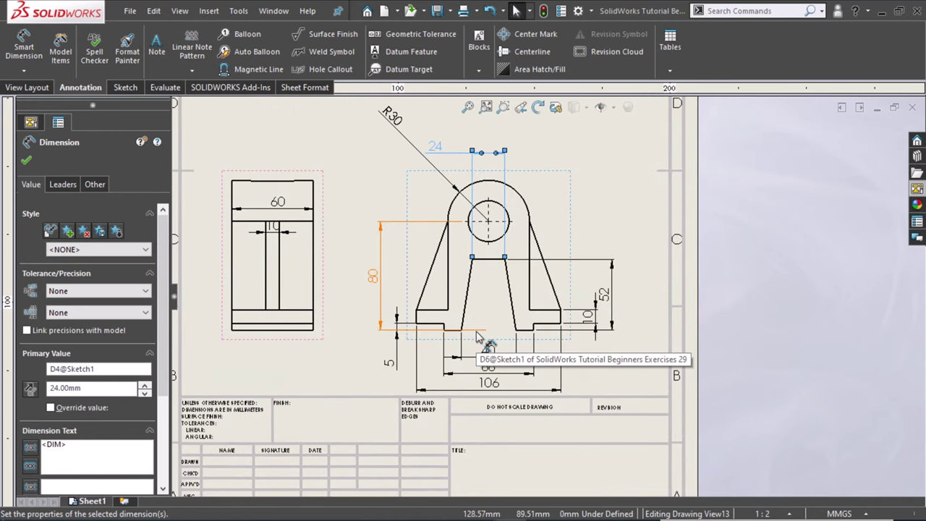
{"action": "left_click_drag", "start_coordinate": [438, 151], "coordinate": [499, 257]}
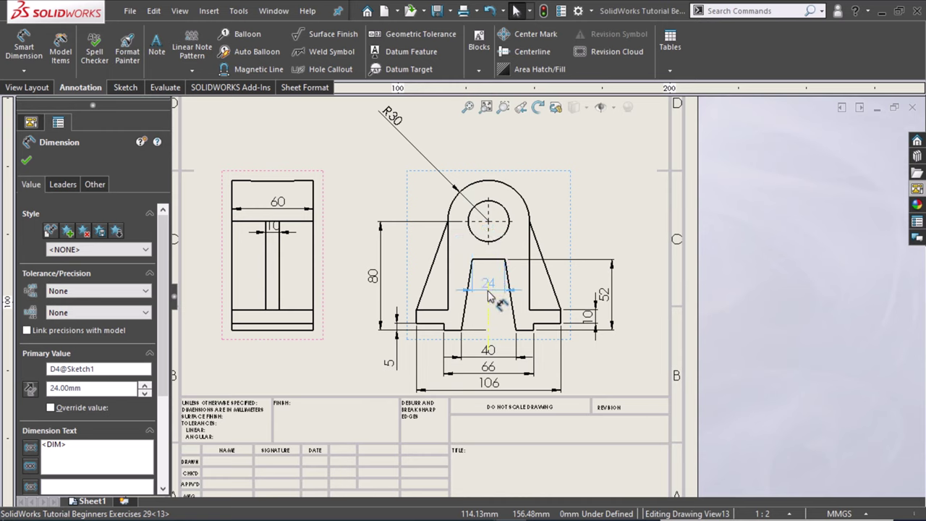
{"action": "left_click_drag", "start_coordinate": [489, 291], "coordinate": [489, 296]}
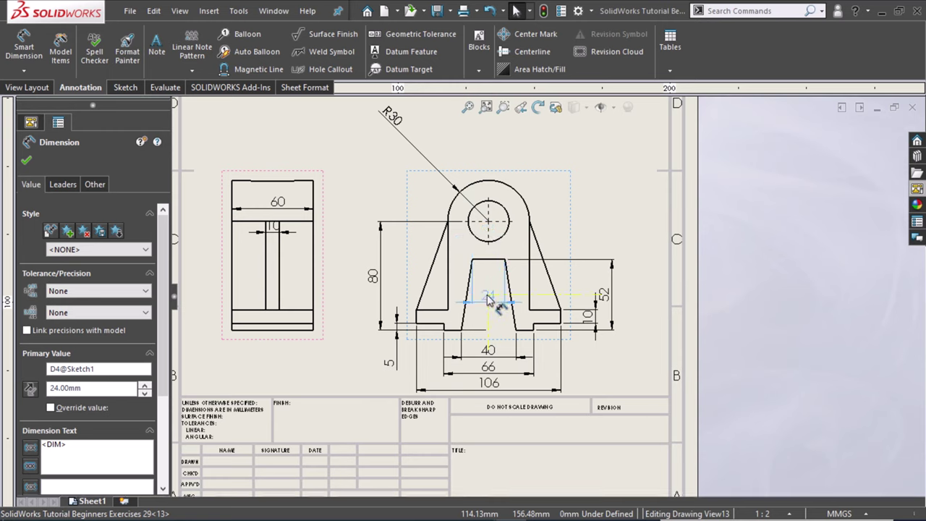
{"action": "left_click", "coordinate": [492, 340]}
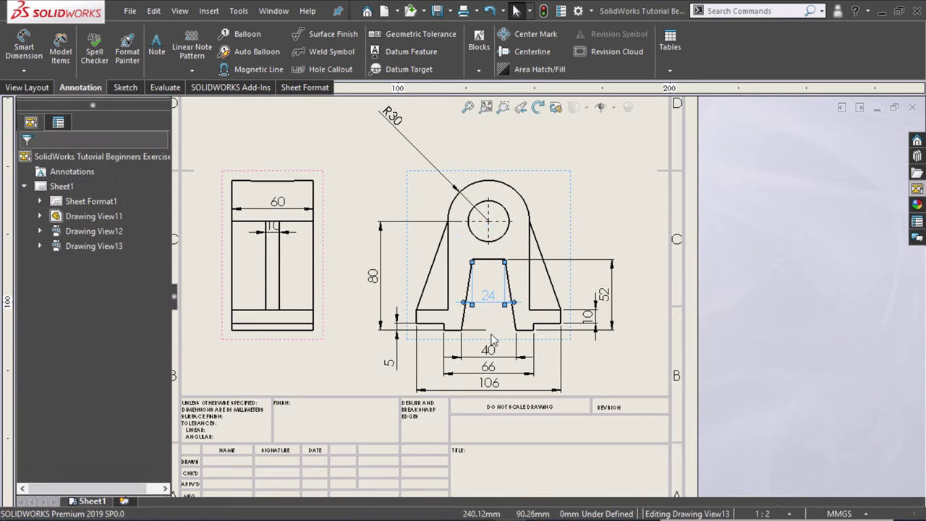
Select the 80 height dimension for repositioning, then deselect it.
{"action": "scroll", "coordinate": [443, 344], "scroll_direction": "down", "scroll_amount": 3}
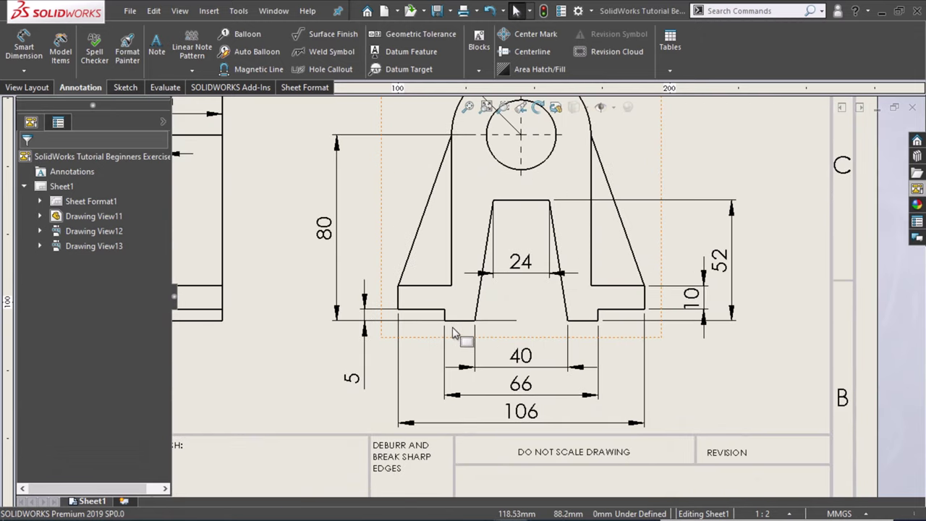
{"action": "left_click", "coordinate": [512, 320]}
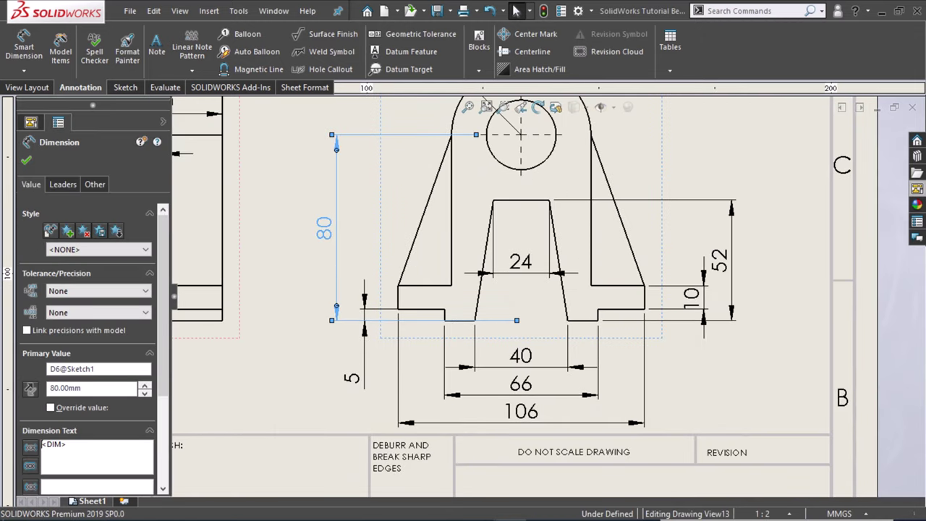
{"action": "scroll", "coordinate": [532, 320], "scroll_direction": "down", "scroll_amount": 3}
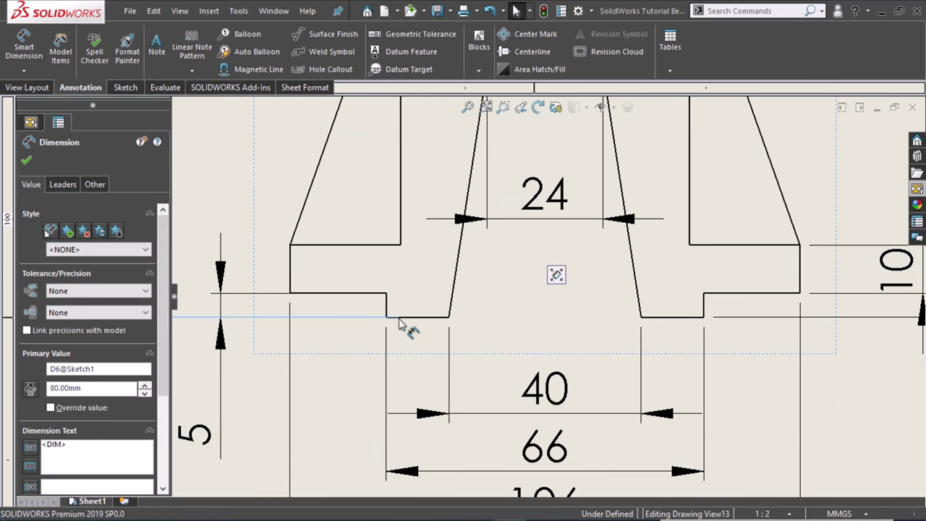
{"action": "scroll", "coordinate": [627, 355], "scroll_direction": "up", "scroll_amount": 3}
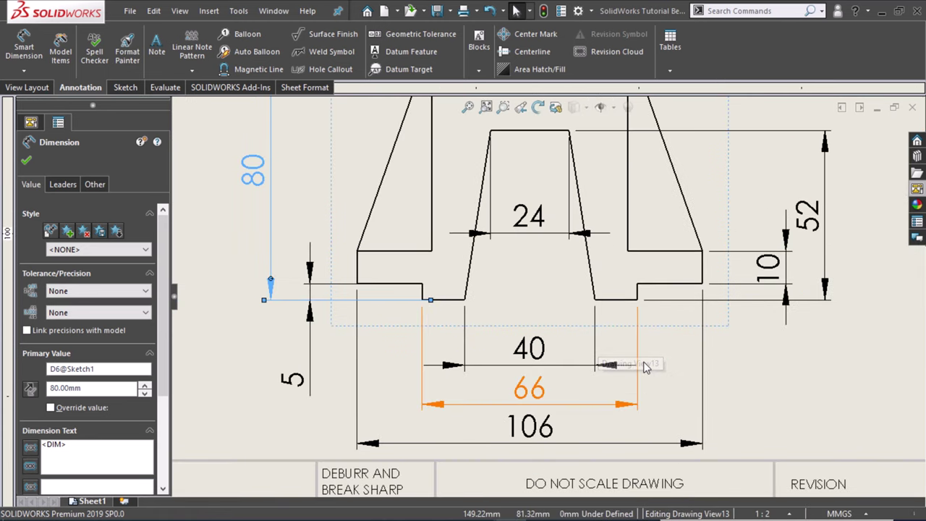
{"action": "left_click", "coordinate": [796, 369]}
{"action": "scroll", "coordinate": [796, 369], "scroll_direction": "up", "scroll_amount": 1}
Move the left view's 10 dimension below that view.
{"action": "scroll", "coordinate": [794, 369], "scroll_direction": "up", "scroll_amount": 1}
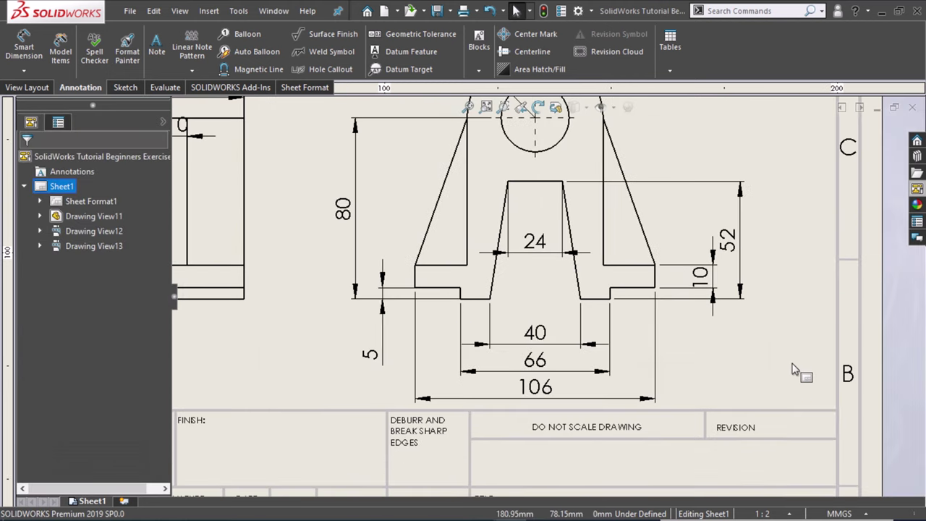
{"action": "scroll", "coordinate": [796, 372], "scroll_direction": "up", "scroll_amount": 1}
{"action": "scroll", "coordinate": [797, 372], "scroll_direction": "up", "scroll_amount": 1}
{"action": "scroll", "coordinate": [507, 337], "scroll_direction": "up", "scroll_amount": 1}
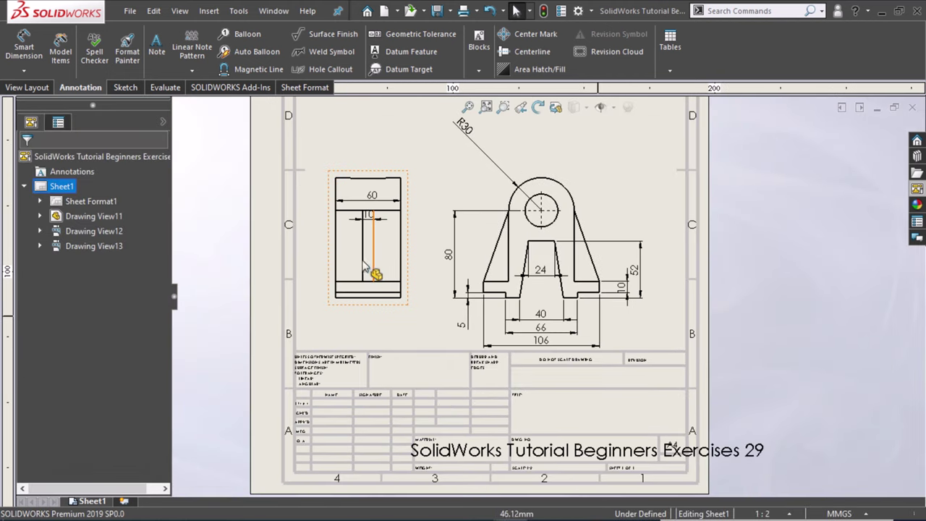
{"action": "scroll", "coordinate": [365, 268], "scroll_direction": "down", "scroll_amount": 3}
{"action": "left_click", "coordinate": [413, 207]}
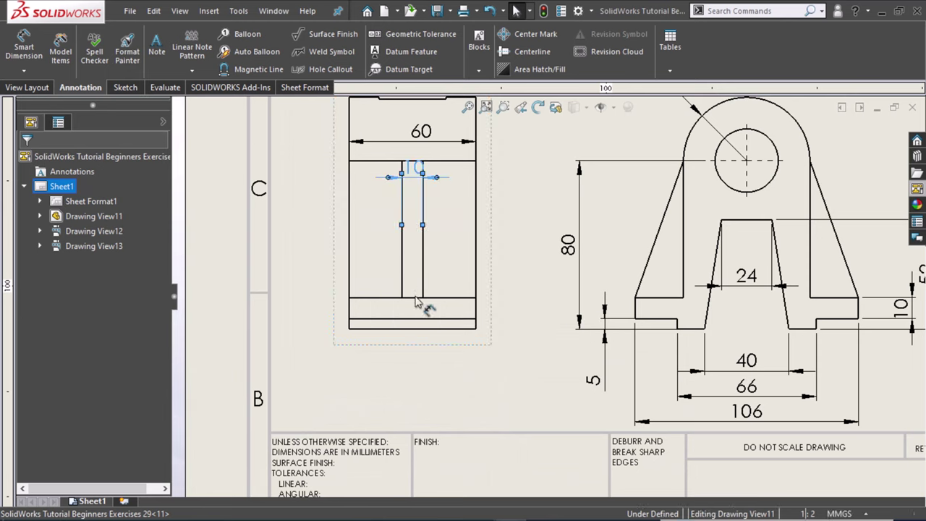
{"action": "left_click_drag", "start_coordinate": [417, 303], "coordinate": [409, 352]}
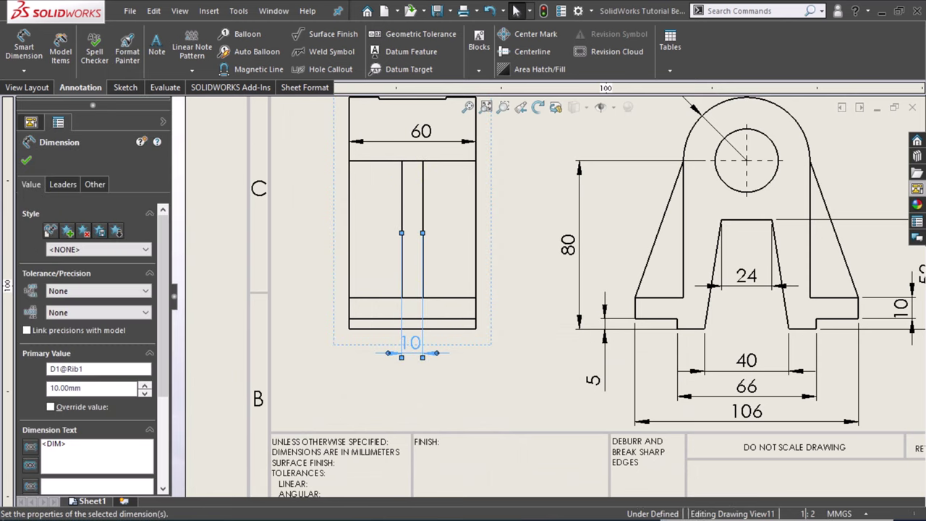
Place the 60 dimension beneath the 10 dimension and deselect them.
{"action": "left_click_drag", "start_coordinate": [419, 344], "coordinate": [410, 376]}
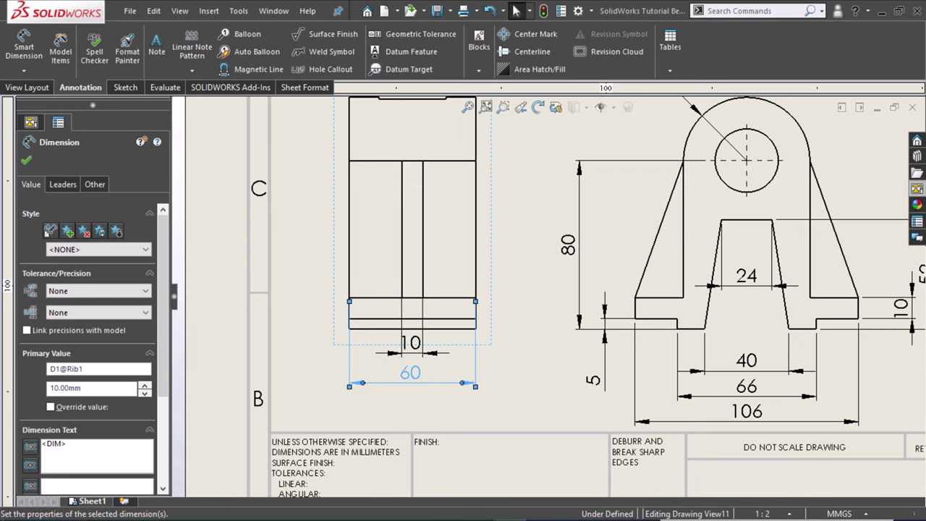
{"action": "left_click", "coordinate": [467, 410]}
{"action": "scroll", "coordinate": [465, 405], "scroll_direction": "up", "scroll_amount": 3}
{"action": "scroll", "coordinate": [465, 403], "scroll_direction": "up", "scroll_amount": 2}
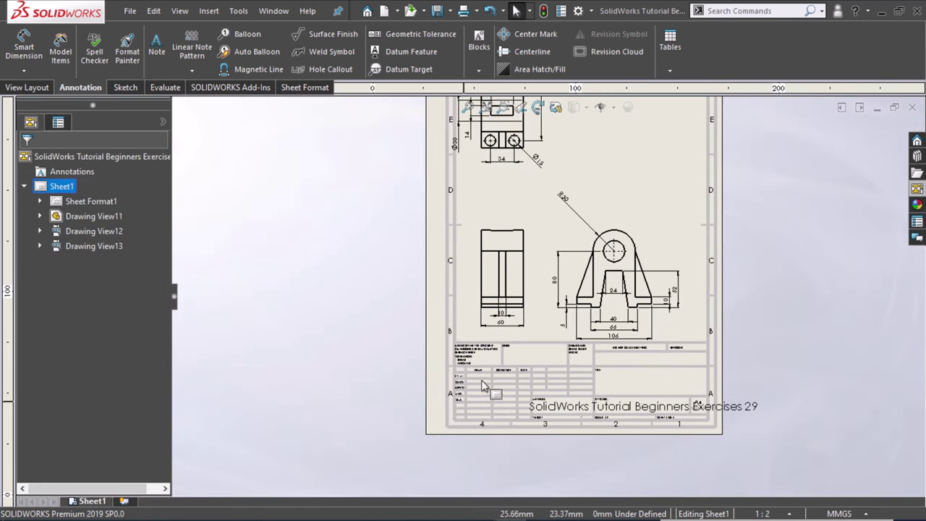
{"action": "scroll", "coordinate": [484, 383], "scroll_direction": "up", "scroll_amount": 2}
{"action": "scroll", "coordinate": [537, 200], "scroll_direction": "down", "scroll_amount": 3}
{"action": "scroll", "coordinate": [554, 206], "scroll_direction": "down", "scroll_amount": 3}
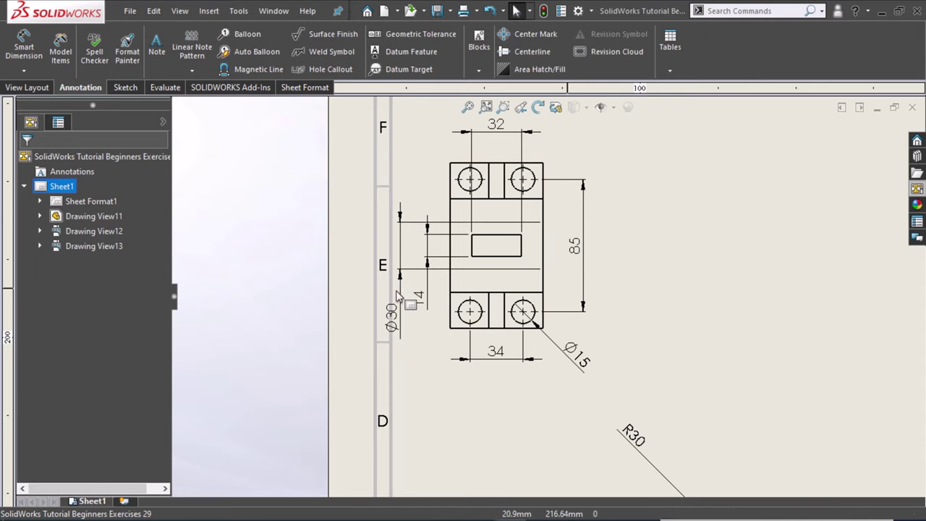
Select the Ø30 dimension beside the top view, inspect it, then deselect it.
{"action": "scroll", "coordinate": [438, 282], "scroll_direction": "down", "scroll_amount": 2}
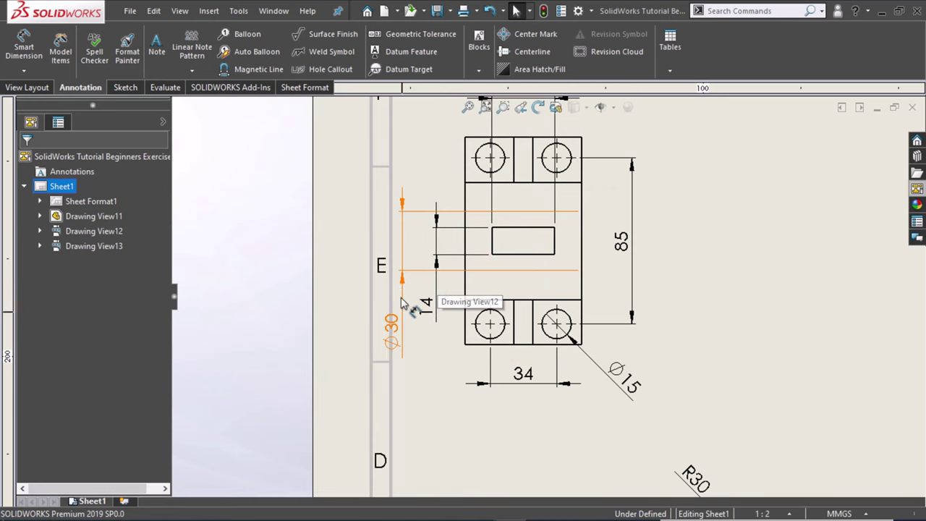
{"action": "left_click", "coordinate": [437, 281]}
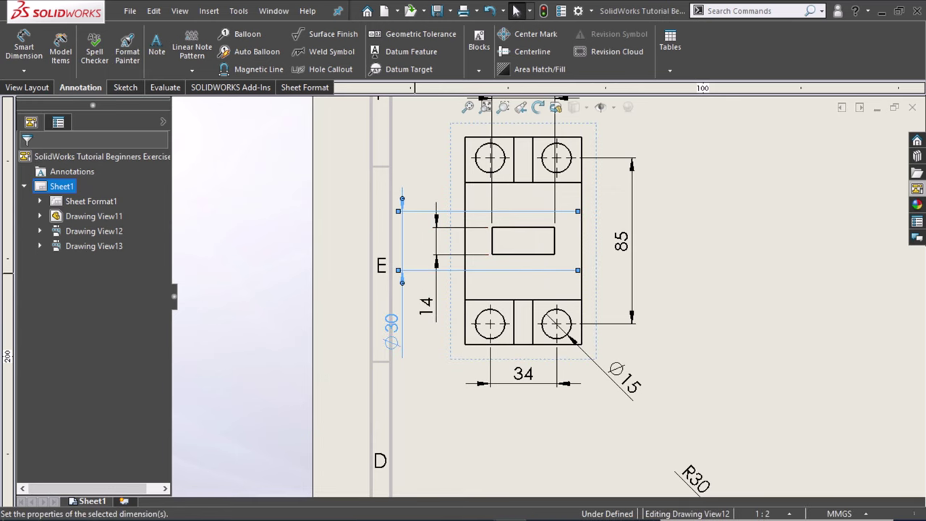
{"action": "scroll", "coordinate": [380, 233], "scroll_direction": "up", "scroll_amount": 5}
{"action": "scroll", "coordinate": [635, 338], "scroll_direction": "up", "scroll_amount": 2}
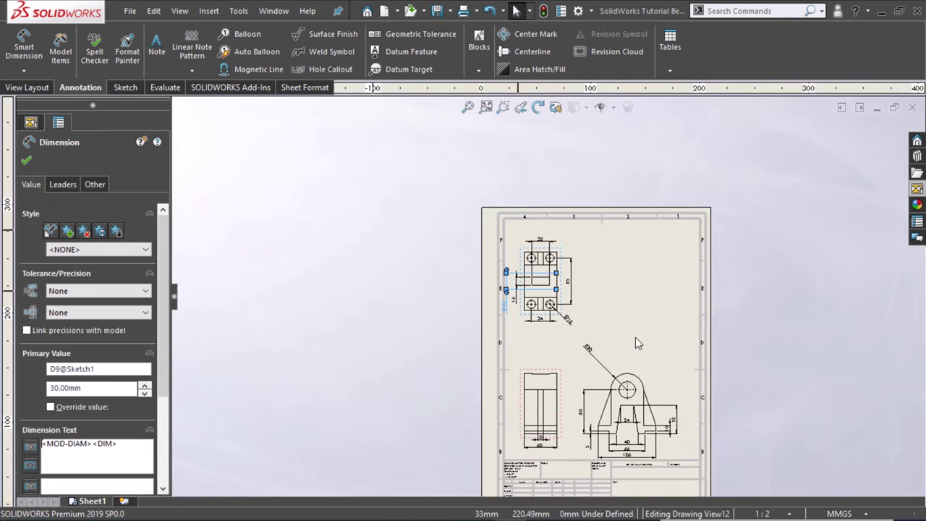
{"action": "scroll", "coordinate": [637, 355], "scroll_direction": "down", "scroll_amount": 2}
{"action": "scroll", "coordinate": [637, 383], "scroll_direction": "down", "scroll_amount": 2}
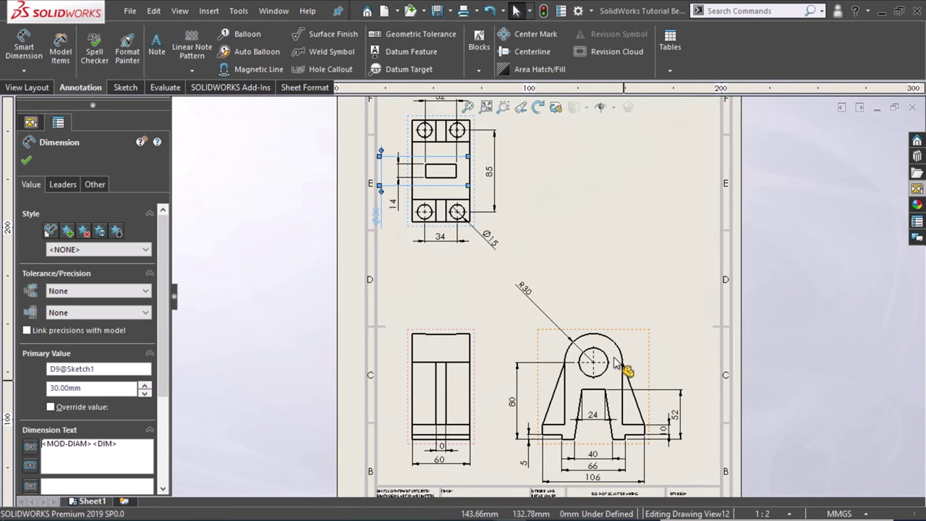
{"action": "scroll", "coordinate": [620, 365], "scroll_direction": "down", "scroll_amount": 2}
{"action": "scroll", "coordinate": [621, 367], "scroll_direction": "down", "scroll_amount": 1}
{"action": "scroll", "coordinate": [615, 359], "scroll_direction": "down", "scroll_amount": 1}
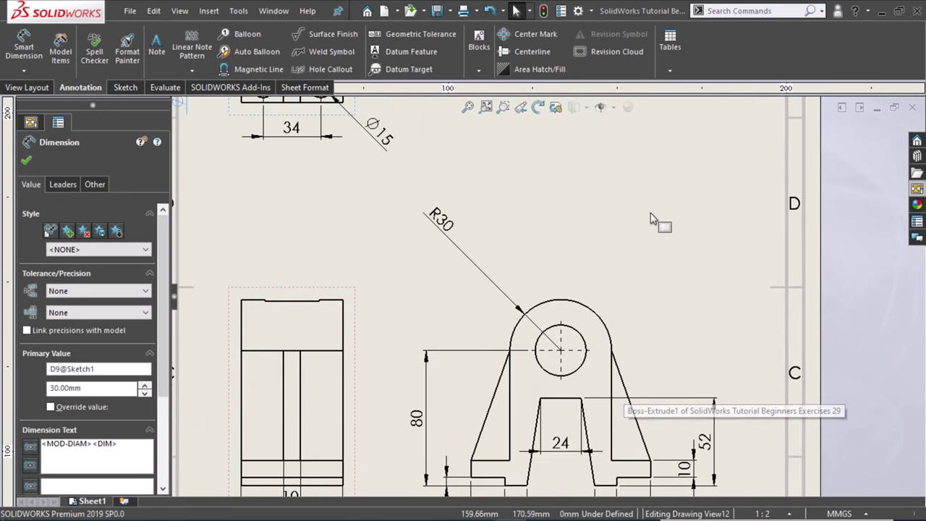
{"action": "key", "text": "Escape"}
Move the R30 dimension text closer to the arc.
{"action": "scroll", "coordinate": [470, 253], "scroll_direction": "up", "scroll_amount": 2}
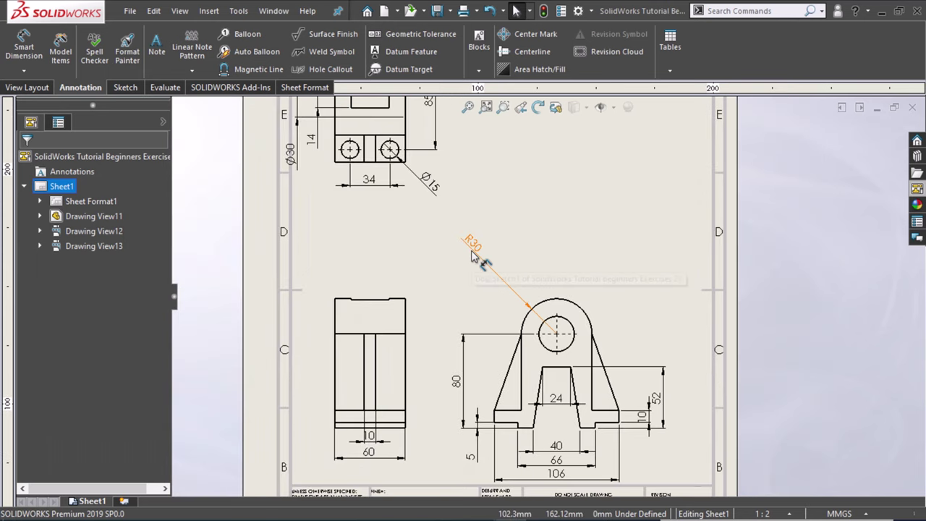
{"action": "scroll", "coordinate": [637, 340], "scroll_direction": "down", "scroll_amount": 1}
{"action": "scroll", "coordinate": [637, 340], "scroll_direction": "down", "scroll_amount": 1}
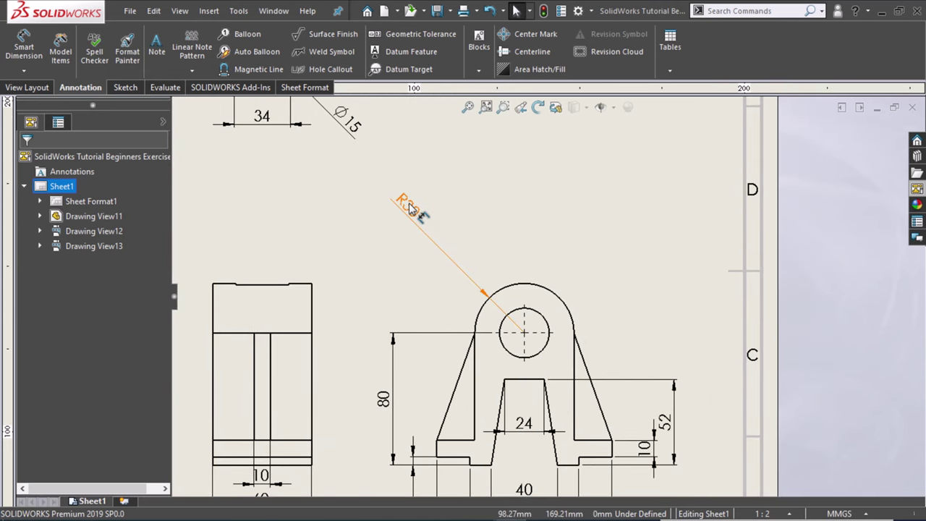
{"action": "left_click_drag", "start_coordinate": [410, 208], "coordinate": [452, 270]}
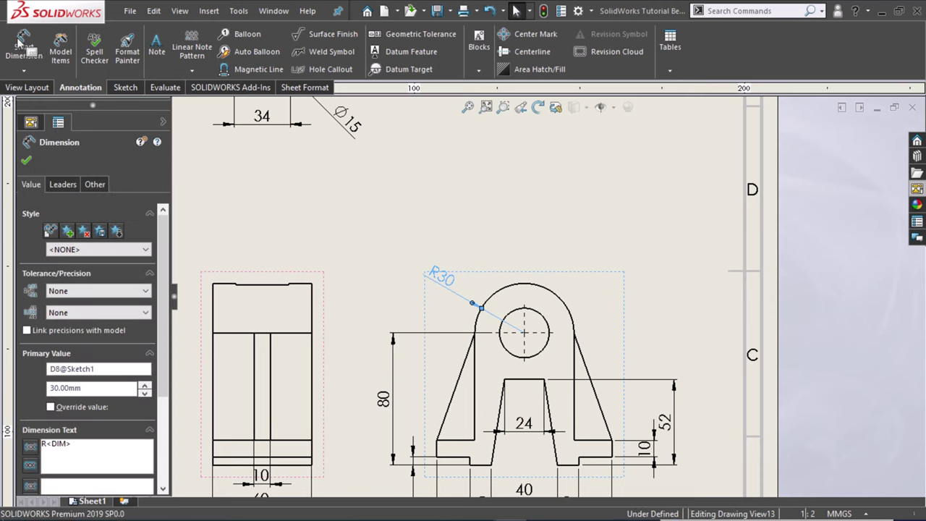
{"action": "left_click", "coordinate": [252, 136]}
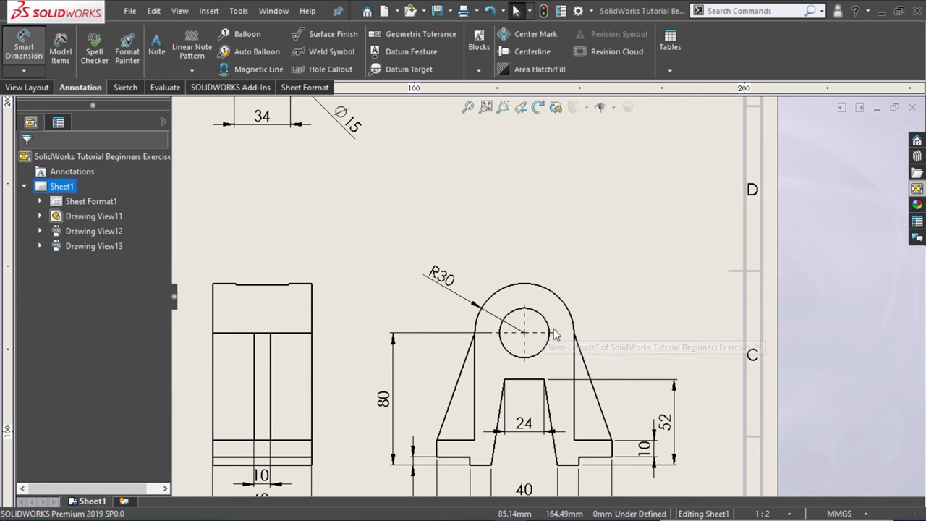
Add a Ø30 diameter dimension to the front view's hole with no decimals.
{"action": "left_click", "coordinate": [548, 333]}
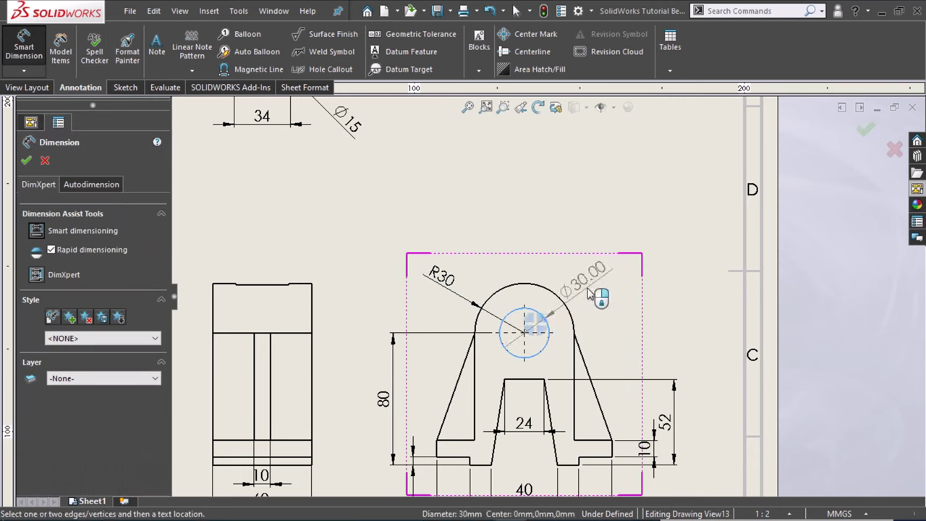
{"action": "left_click", "coordinate": [590, 294]}
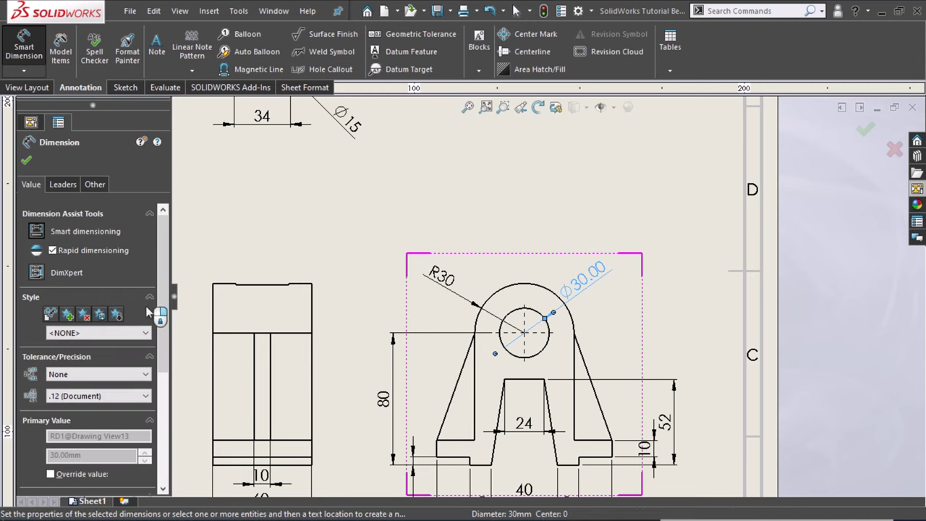
{"action": "left_click", "coordinate": [106, 400]}
{"action": "left_click", "coordinate": [80, 407]}
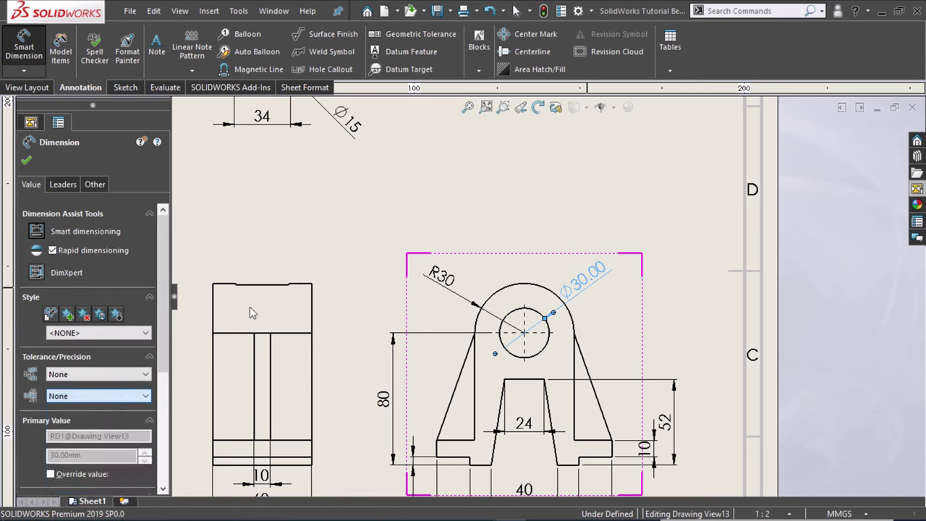
{"action": "left_click", "coordinate": [608, 391]}
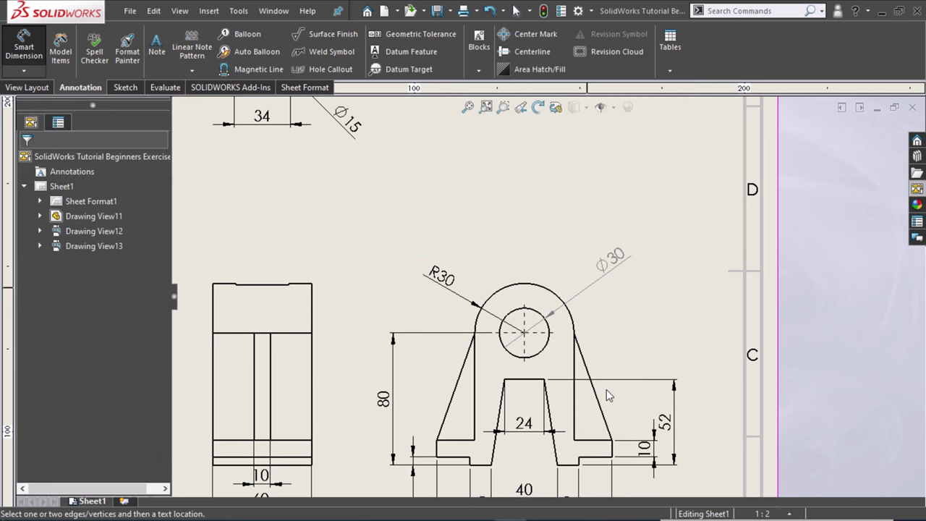
Delete the redundant Ø30 dimension from the top view.
{"action": "key", "text": "f"}
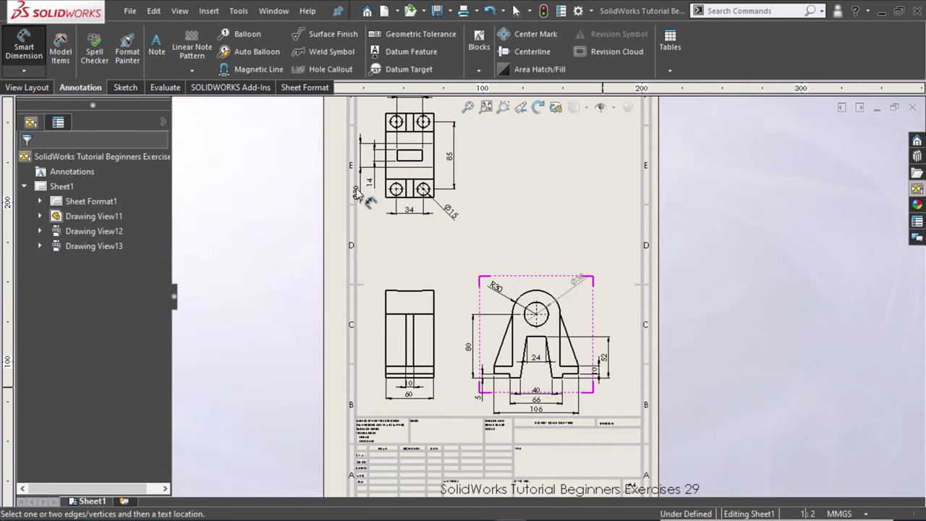
{"action": "left_click", "coordinate": [357, 194]}
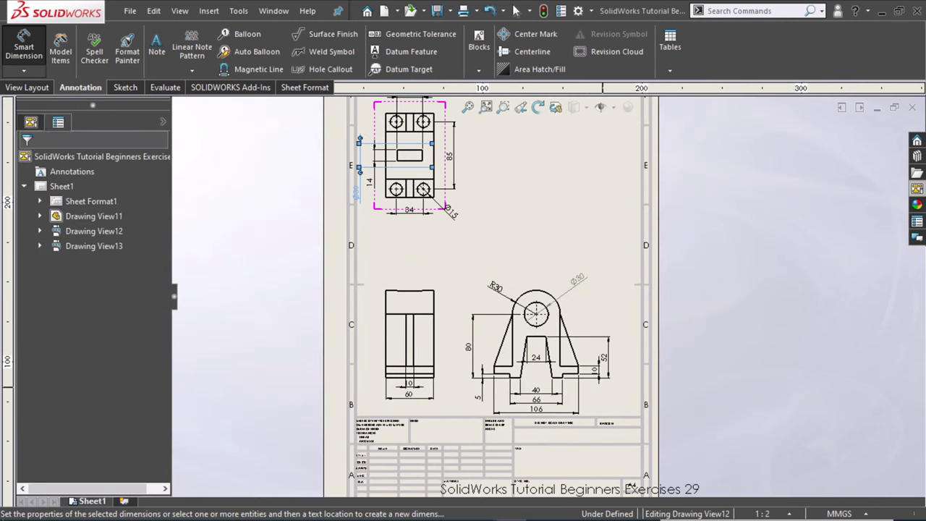
{"action": "key", "text": "Delete"}
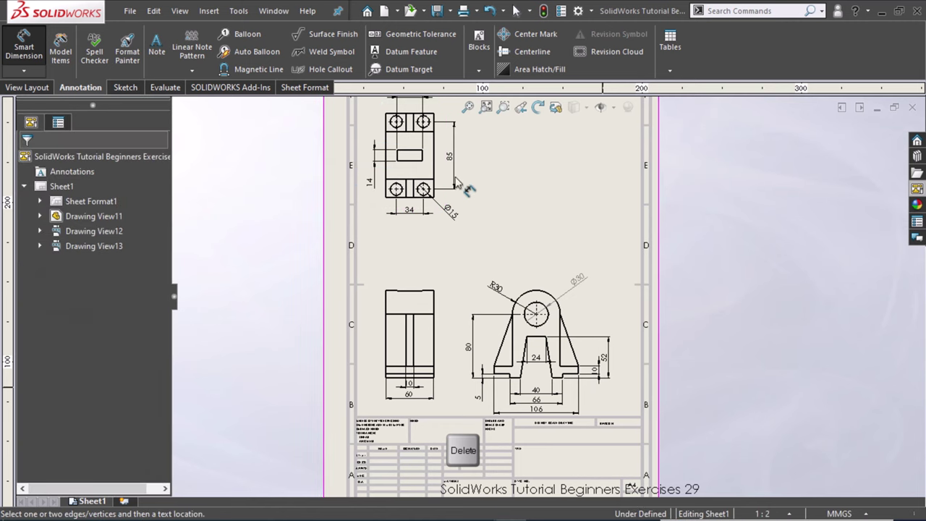
Move the top view's 32 dimension down inside the part.
{"action": "left_click", "coordinate": [420, 160]}
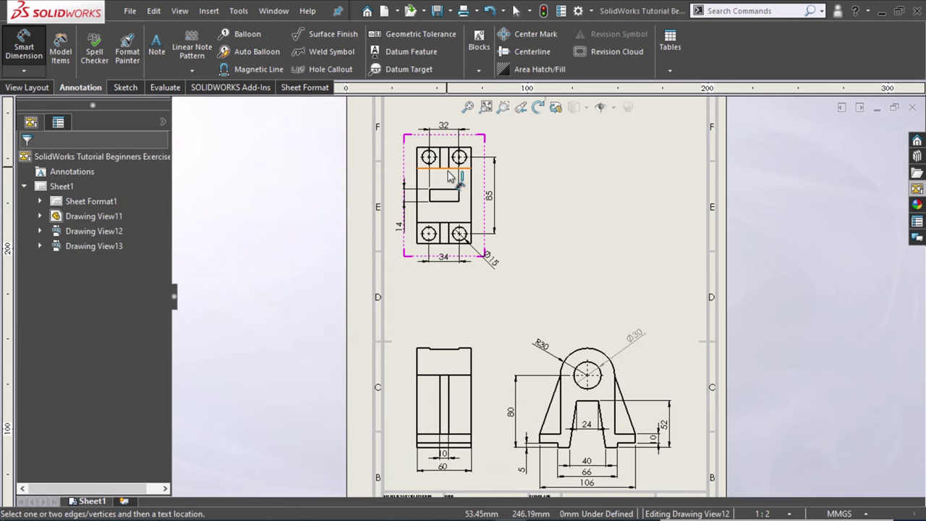
{"action": "scroll", "coordinate": [449, 166], "scroll_direction": "down", "scroll_amount": 3}
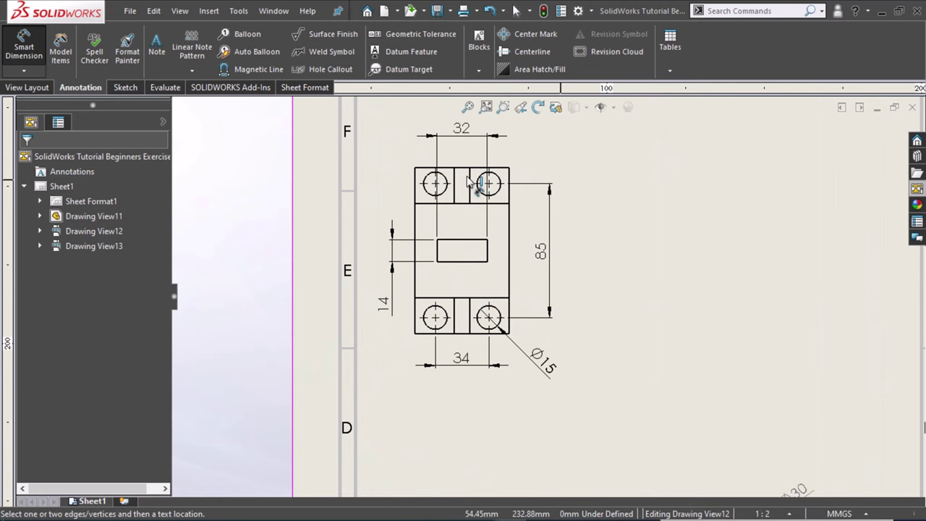
{"action": "scroll", "coordinate": [464, 136], "scroll_direction": "down", "scroll_amount": 1}
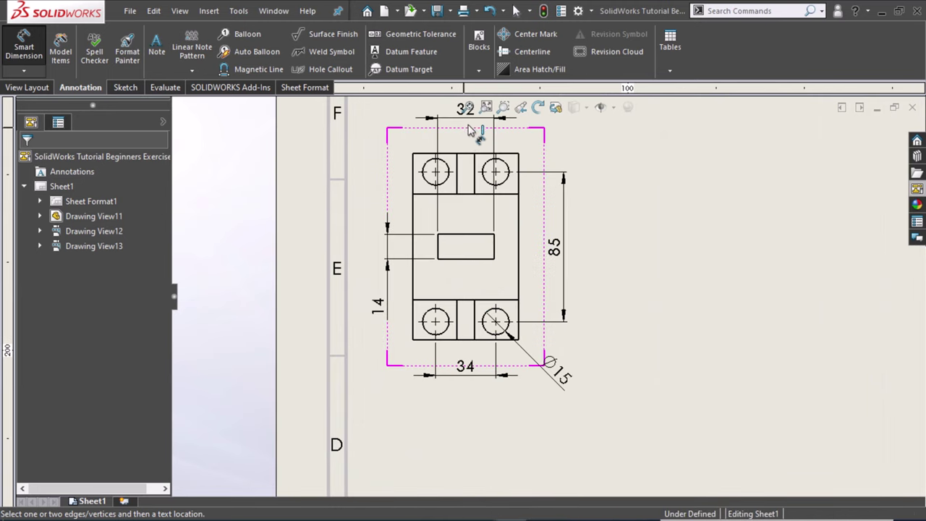
{"action": "mouse_move", "coordinate": [456, 119]}
{"action": "left_mouse_down"}
{"action": "mouse_move", "coordinate": [445, 222]}
{"action": "mouse_move", "coordinate": [436, 227]}
{"action": "left_mouse_up"}
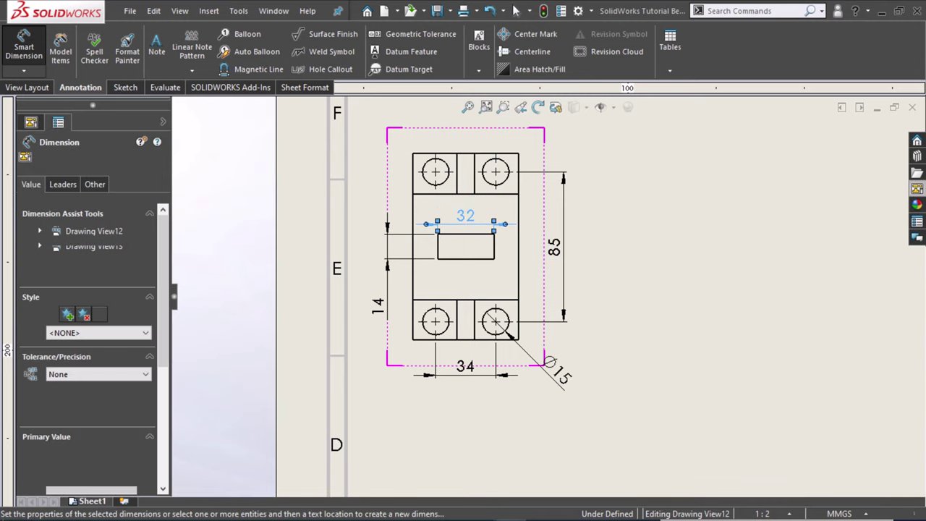
{"action": "left_click", "coordinate": [680, 346]}
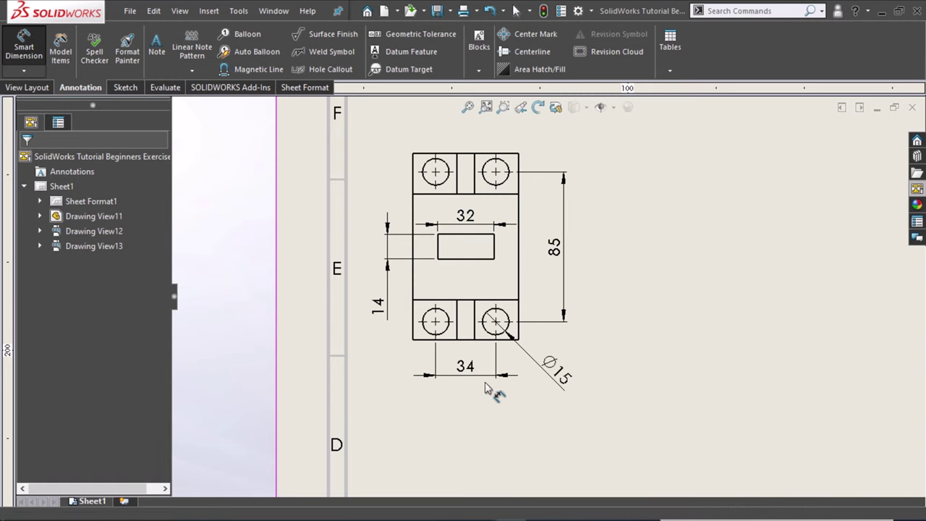
Raise the 14 dimension text level with the slot between its extension lines.
{"action": "left_click_drag", "start_coordinate": [375, 284], "coordinate": [376, 247]}
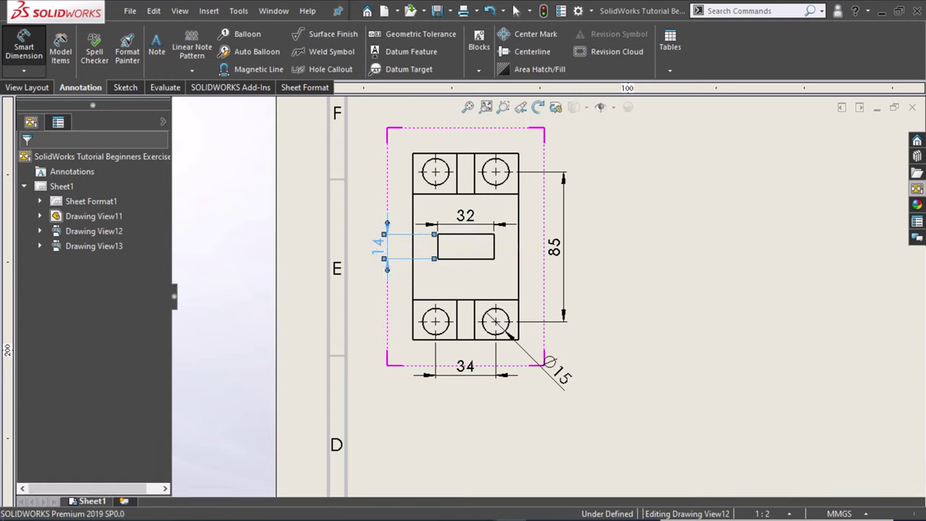
{"action": "left_click", "coordinate": [377, 249]}
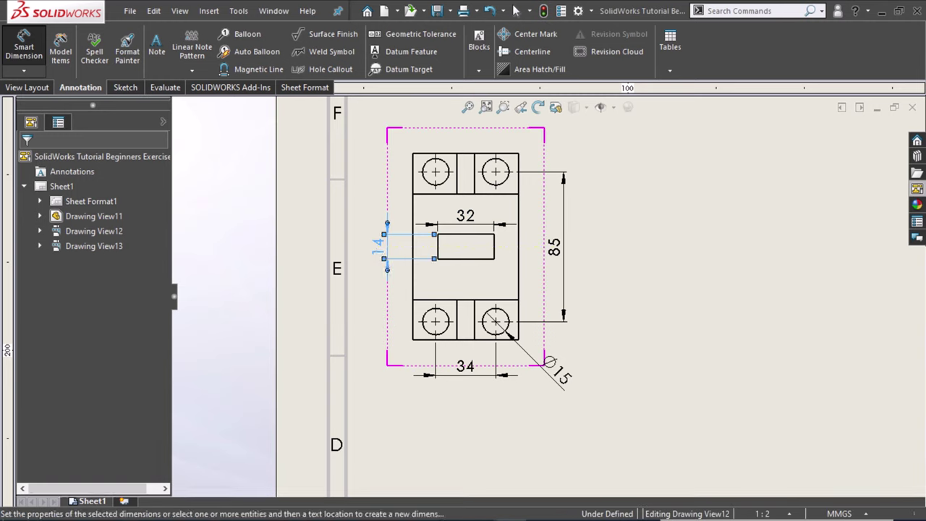
{"action": "left_click", "coordinate": [675, 295]}
{"action": "scroll", "coordinate": [641, 297], "scroll_direction": "up", "scroll_amount": 2}
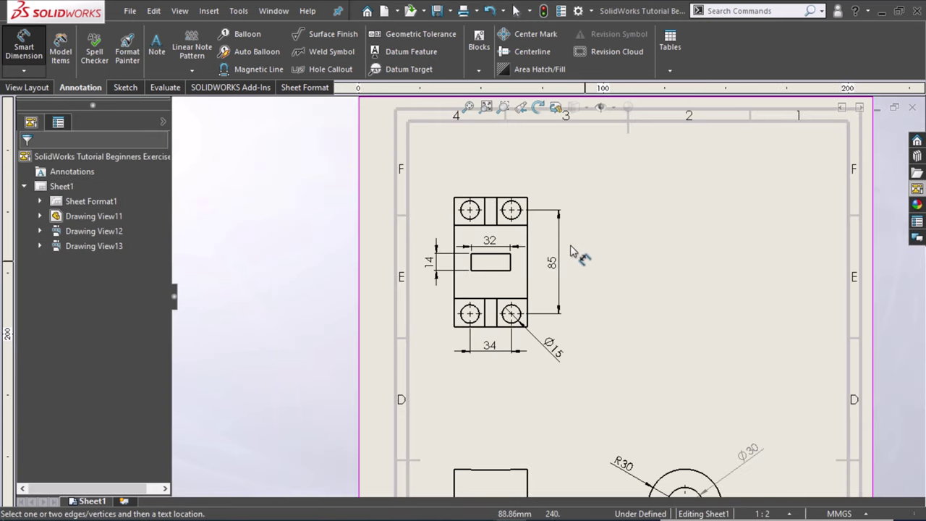
{"action": "scroll", "coordinate": [579, 250], "scroll_direction": "up", "scroll_amount": 2}
{"action": "scroll", "coordinate": [579, 249], "scroll_direction": "up", "scroll_amount": 2}
{"action": "scroll", "coordinate": [631, 315], "scroll_direction": "up", "scroll_amount": 1}
{"action": "scroll", "coordinate": [632, 314], "scroll_direction": "down", "scroll_amount": 1}
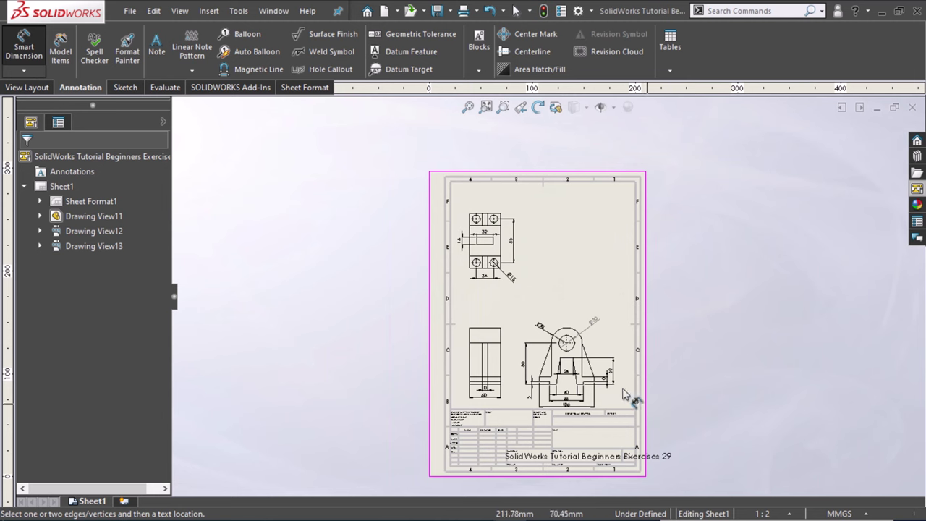
{"action": "scroll", "coordinate": [675, 353], "scroll_direction": "down", "scroll_amount": 2}
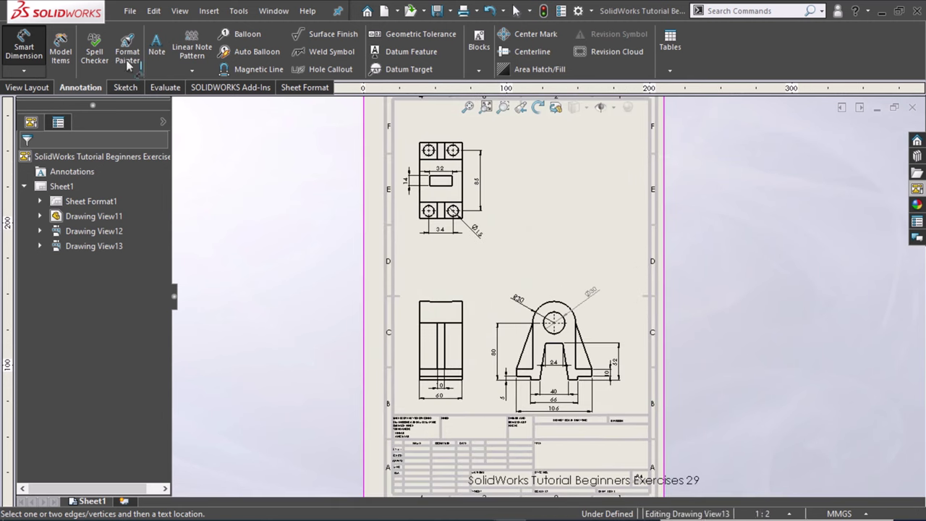
{"action": "key", "text": "Escape"}
Insert an isometric model view of the bracket part in the sheet's upper right.
{"action": "left_click", "coordinate": [28, 87]}
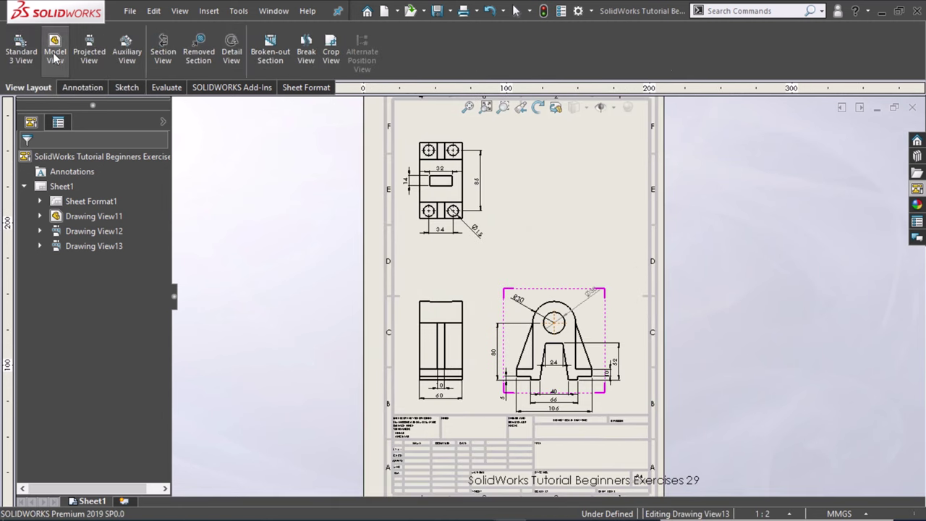
{"action": "left_click", "coordinate": [65, 58]}
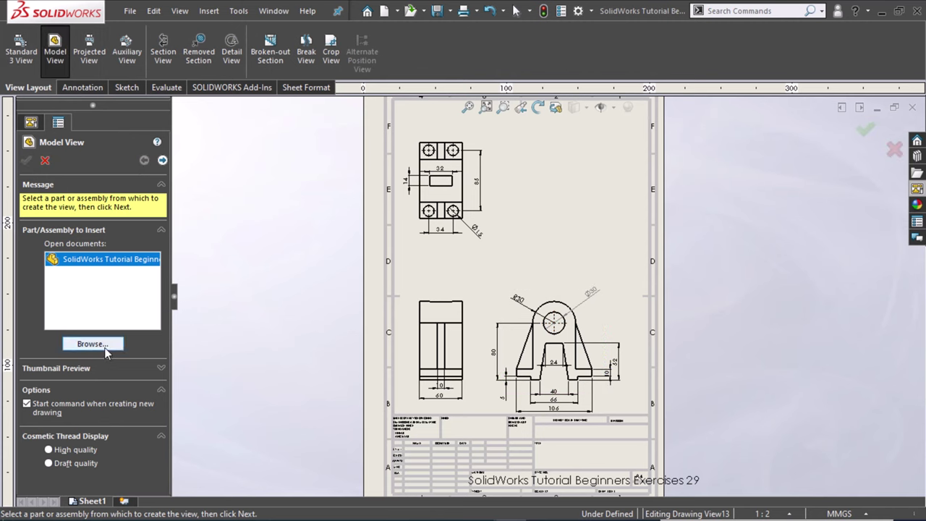
{"action": "double_click", "coordinate": [106, 261]}
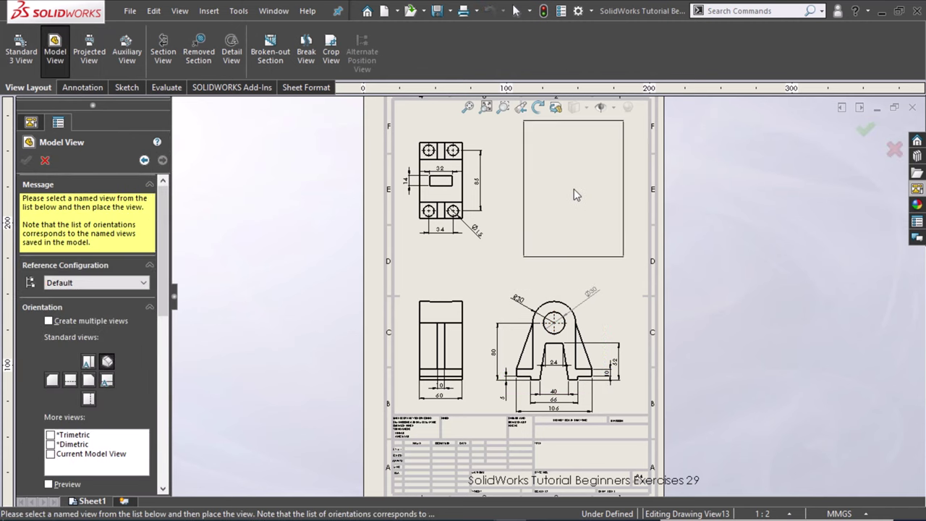
{"action": "left_click", "coordinate": [574, 189]}
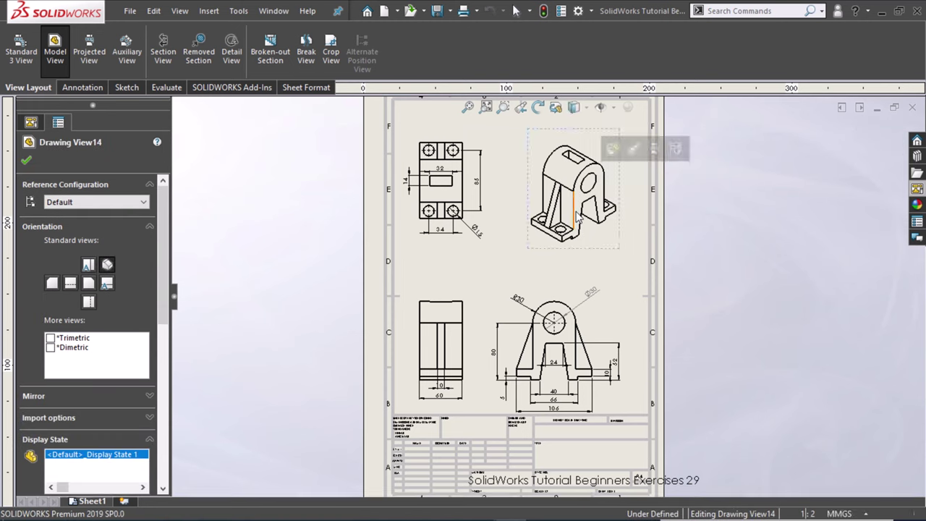
{"action": "left_click_drag", "start_coordinate": [163, 319], "coordinate": [158, 386]}
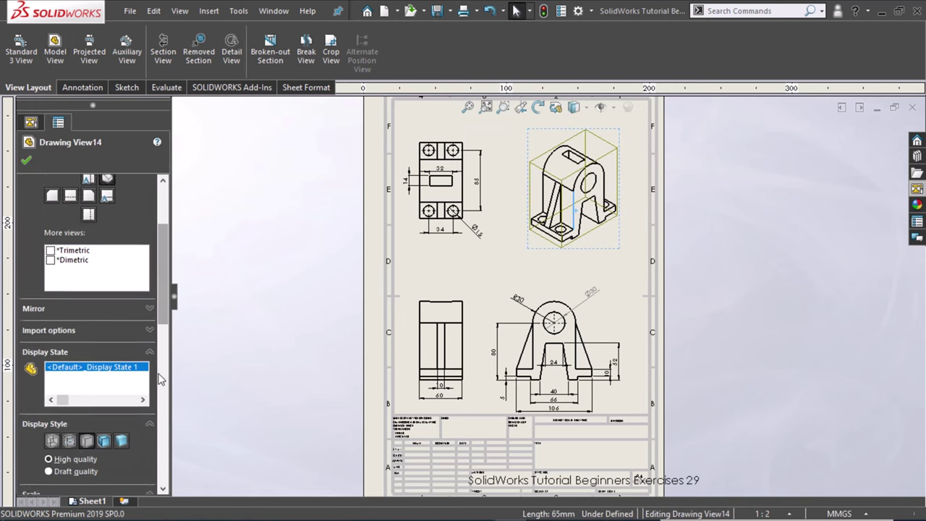
Make the isometric view Shaded with Edges, high quality, 1:1 scale, and nudge it into place.
{"action": "left_click", "coordinate": [103, 370]}
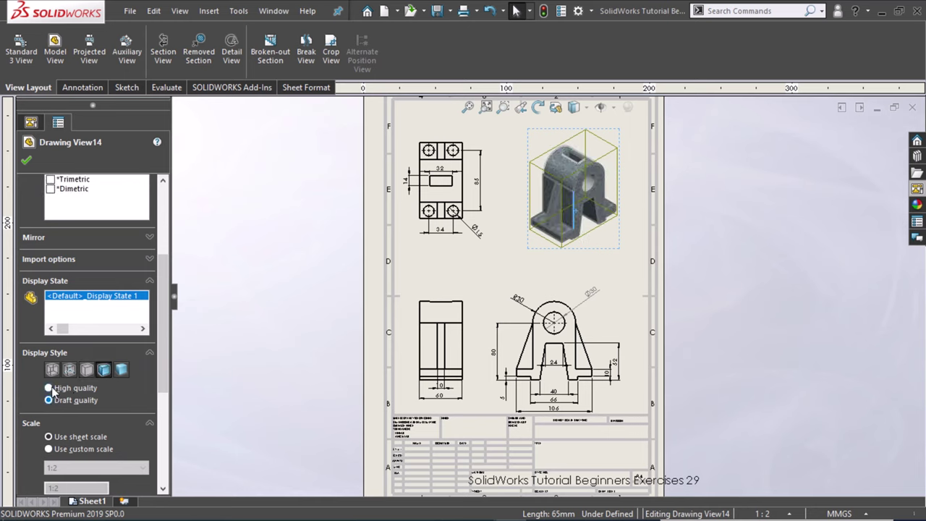
{"action": "left_click", "coordinate": [48, 387]}
{"action": "scroll", "coordinate": [108, 370], "scroll_direction": "down", "scroll_amount": 3}
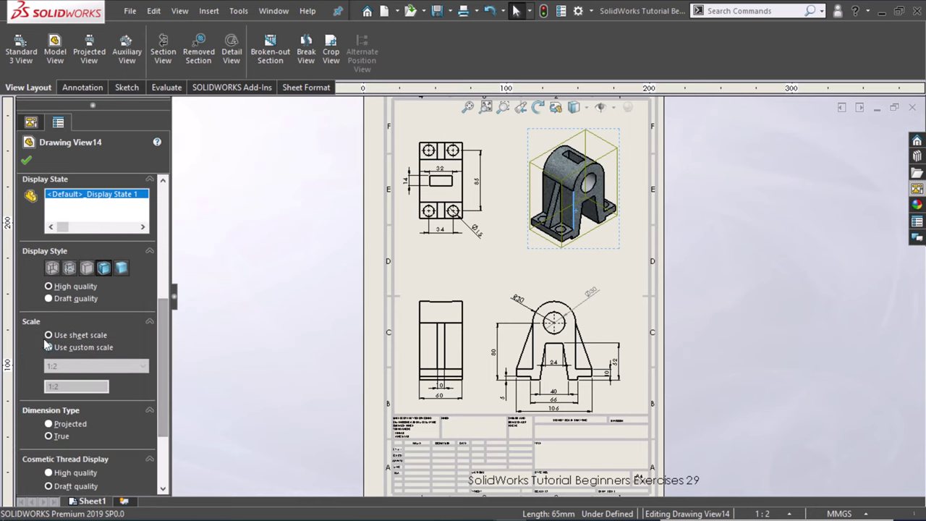
{"action": "left_click", "coordinate": [75, 366]}
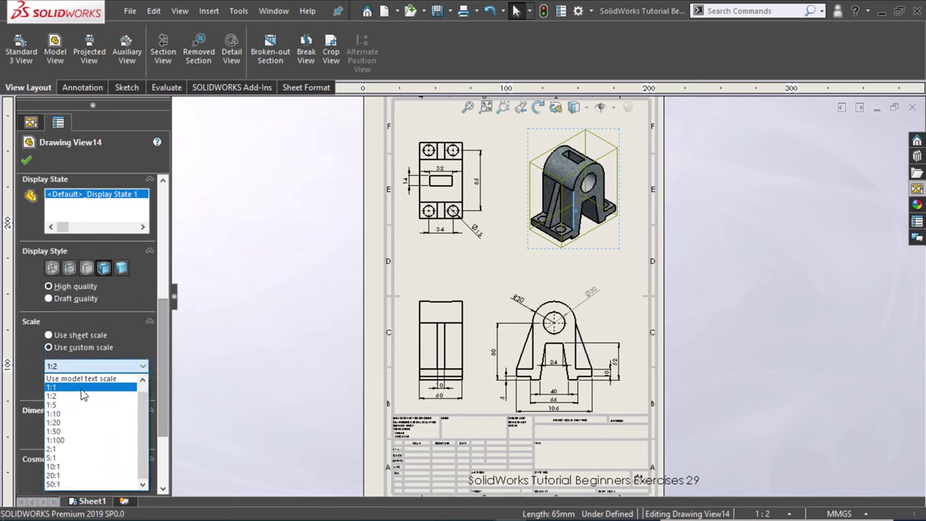
{"action": "left_click", "coordinate": [81, 389]}
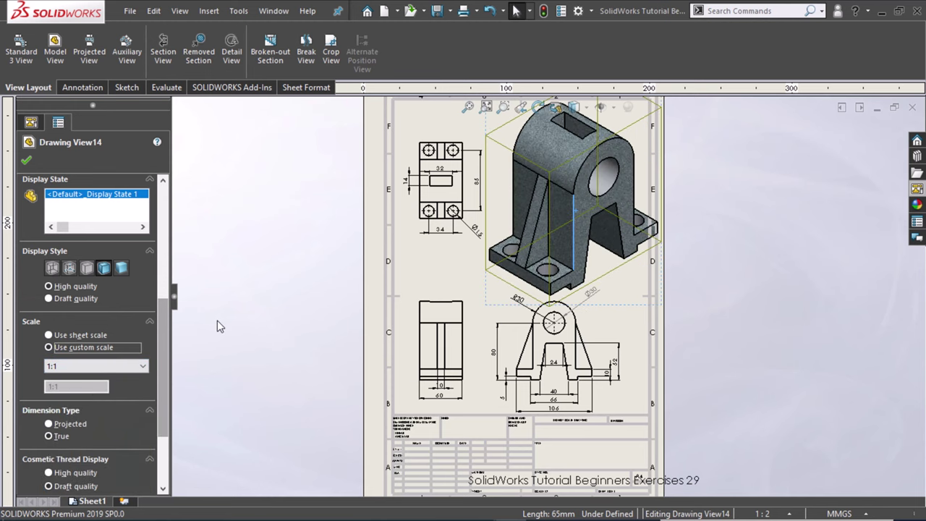
{"action": "key", "text": "Escape"}
{"action": "key", "text": "f"}
{"action": "scroll", "coordinate": [666, 352], "scroll_direction": "down", "scroll_amount": 1}
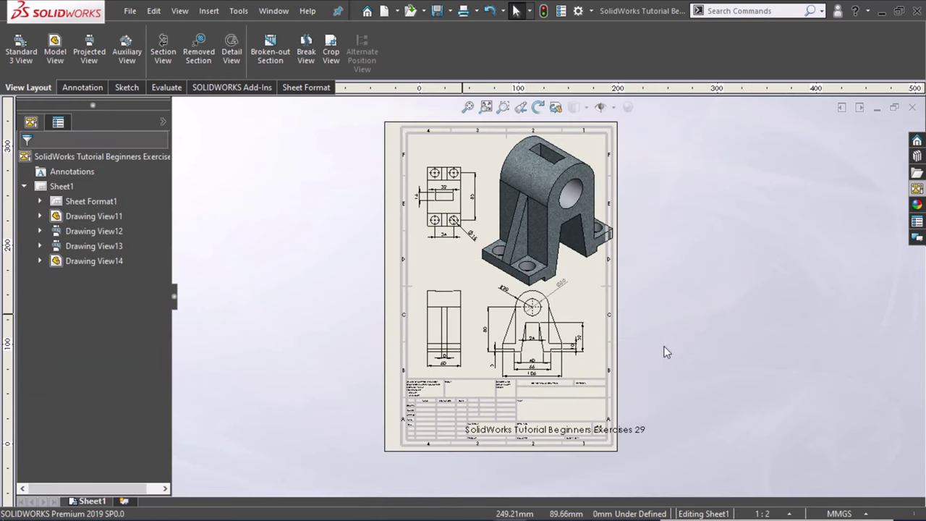
{"action": "scroll", "coordinate": [652, 275], "scroll_direction": "down", "scroll_amount": 1}
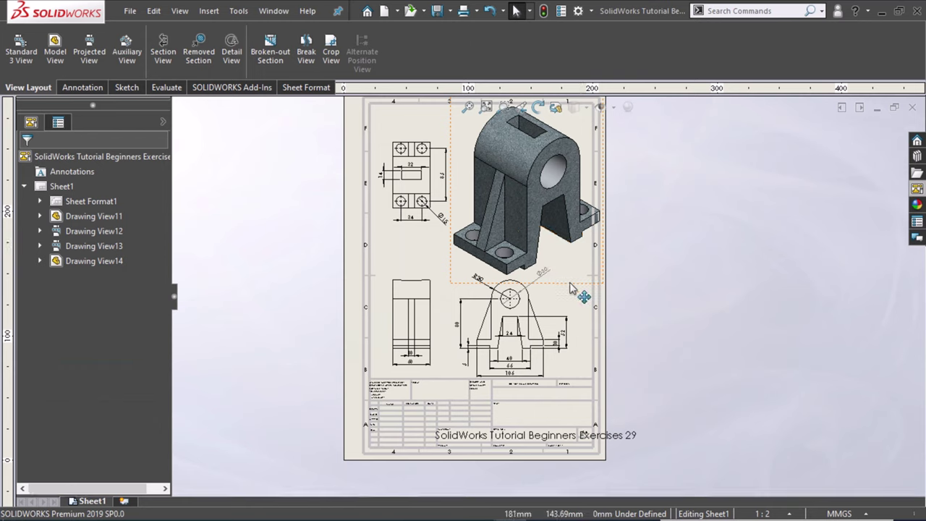
{"action": "left_click_drag", "start_coordinate": [566, 284], "coordinate": [558, 291]}
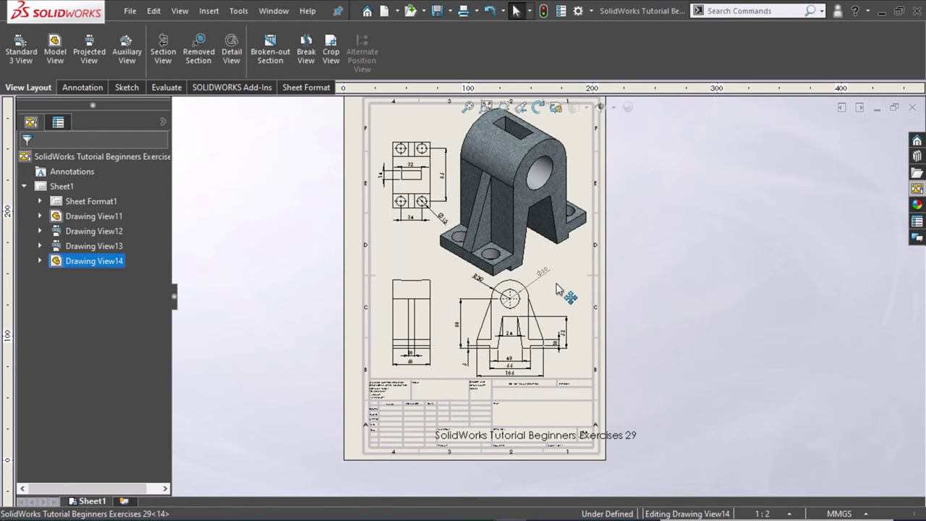
Deselect the isometric view and zoom in on the title block.
{"action": "left_click", "coordinate": [610, 325]}
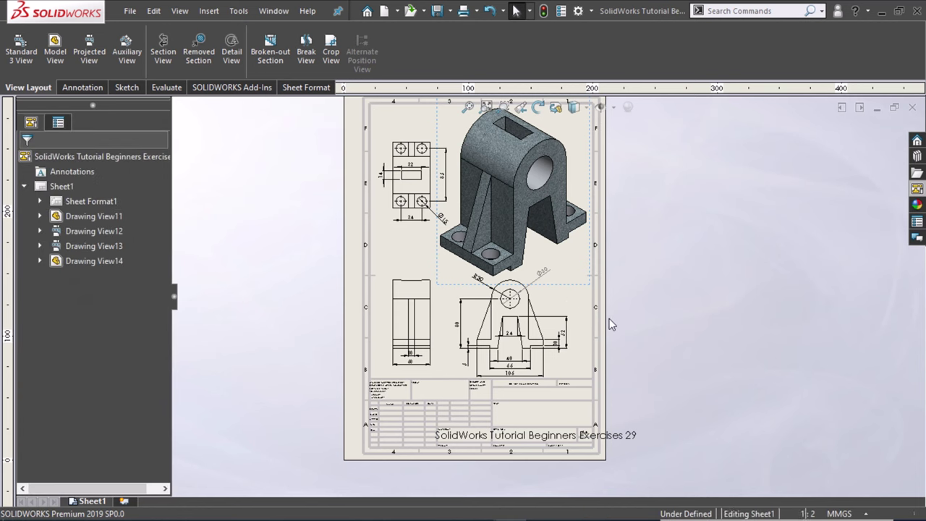
{"action": "key", "text": "f"}
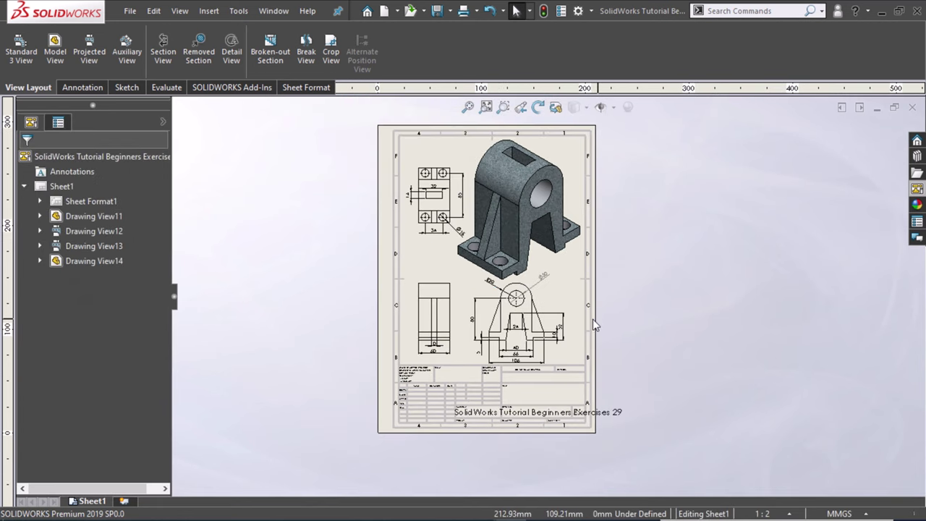
{"action": "scroll", "coordinate": [594, 324], "scroll_direction": "down", "scroll_amount": 1}
{"action": "scroll", "coordinate": [590, 323], "scroll_direction": "down", "scroll_amount": 1}
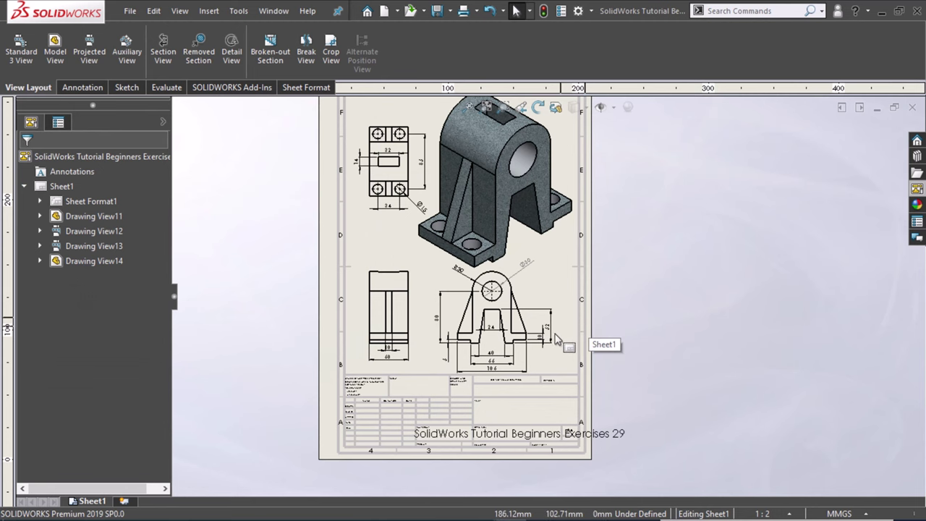
{"action": "scroll", "coordinate": [554, 356], "scroll_direction": "down", "scroll_amount": 1}
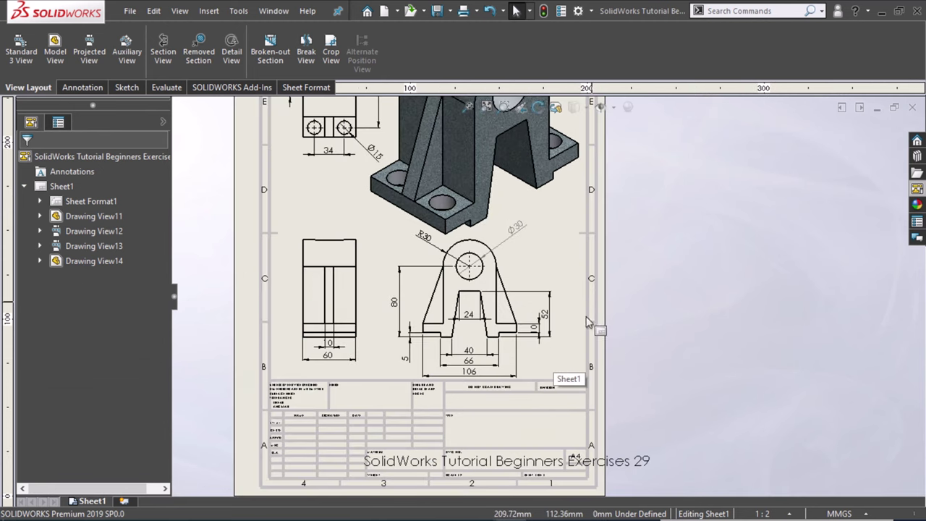
{"action": "scroll", "coordinate": [557, 450], "scroll_direction": "up", "scroll_amount": 1}
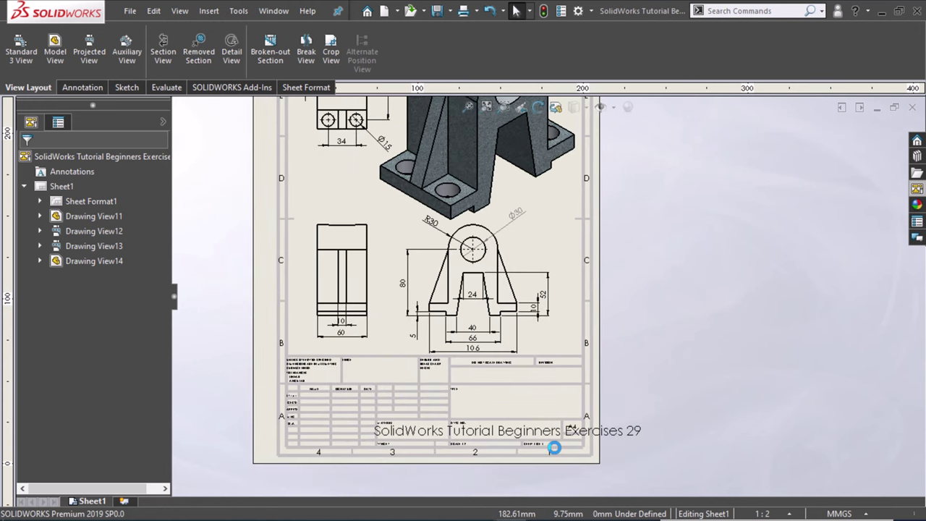
{"action": "scroll", "coordinate": [554, 448], "scroll_direction": "down", "scroll_amount": 2}
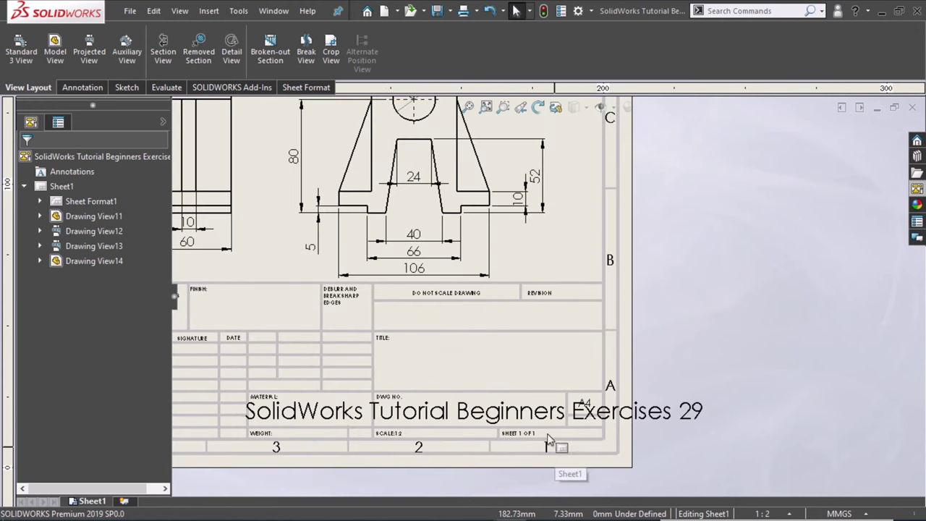
Switch to Edit Sheet Format and remove the large 'SolidWorks Tutorial Beginners Exercises 29' title text.
{"action": "right_click", "coordinate": [492, 323]}
{"action": "left_click", "coordinate": [539, 294]}
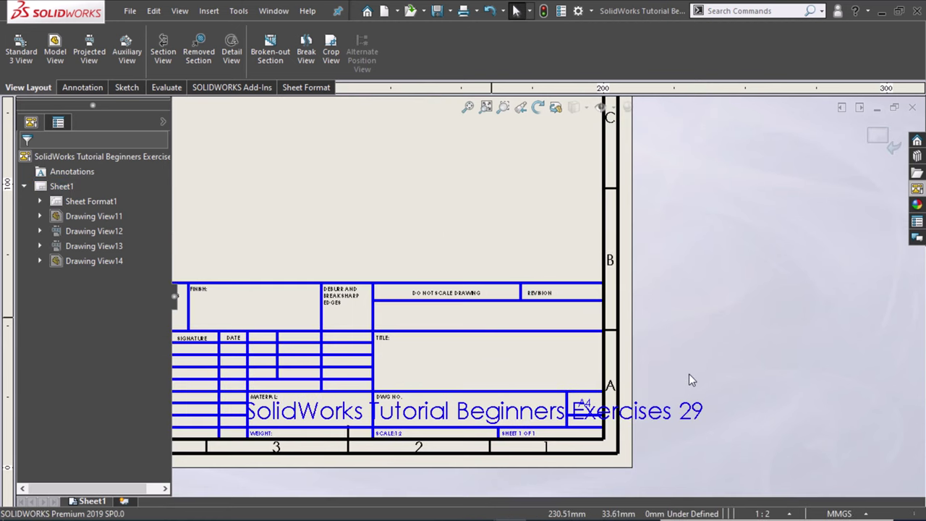
{"action": "left_click", "coordinate": [682, 414]}
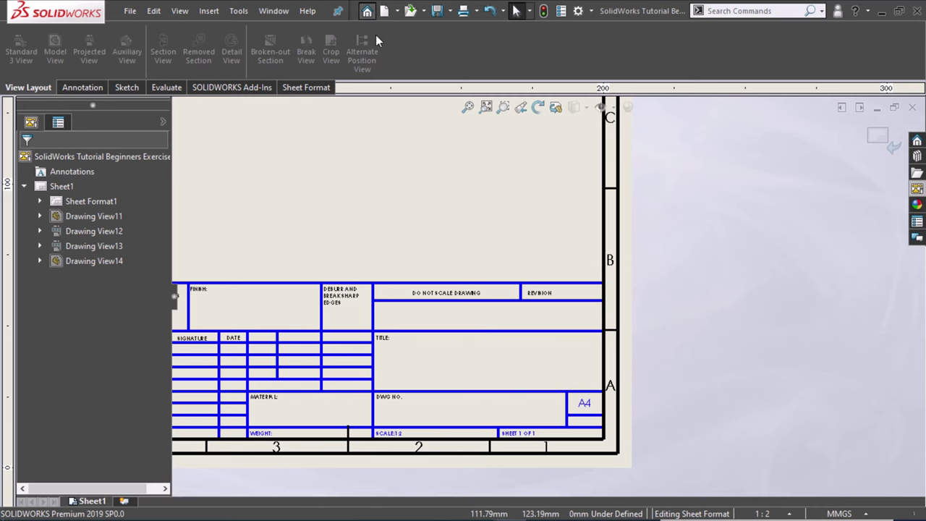
{"action": "left_click", "coordinate": [367, 10]}
Zoom into the Exercise 28 title block and switch to Edit Sheet Format.
{"action": "key", "text": "Escape"}
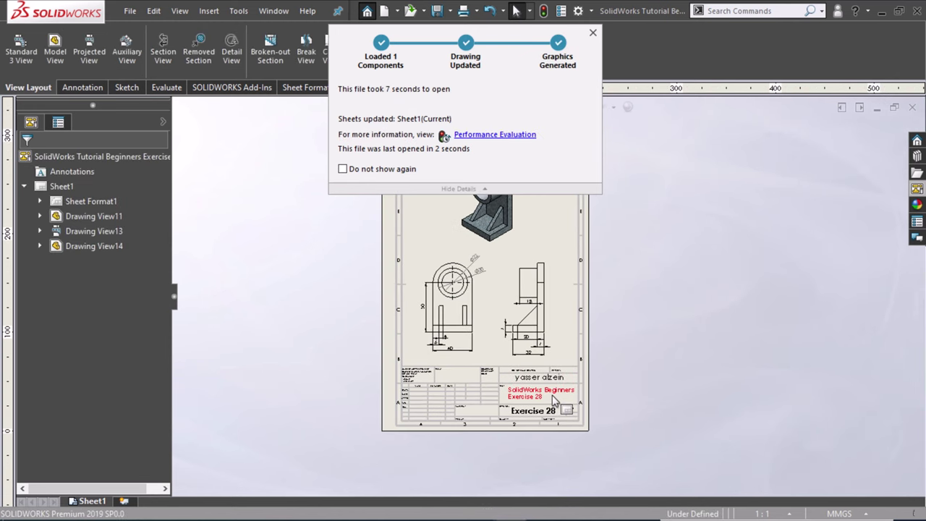
{"action": "scroll", "coordinate": [553, 398], "scroll_direction": "down", "scroll_amount": 4}
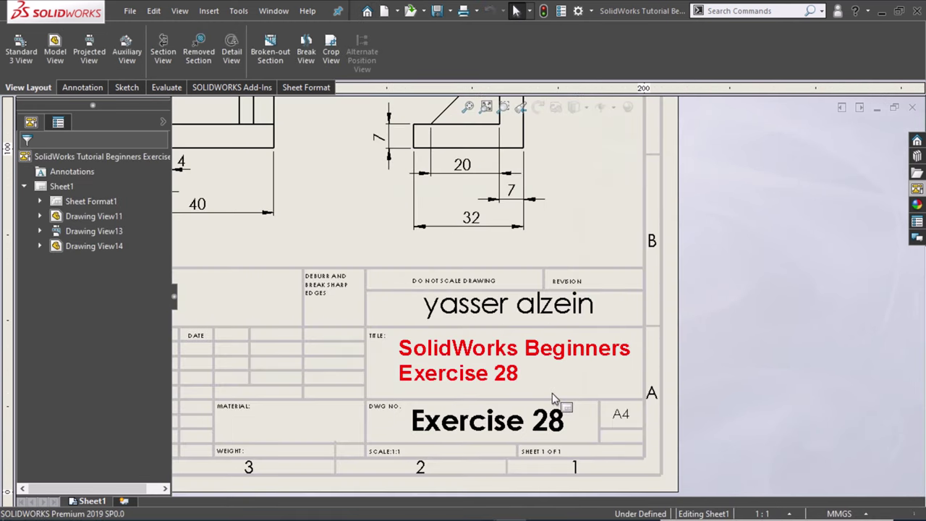
{"action": "scroll", "coordinate": [553, 398], "scroll_direction": "down", "scroll_amount": 2}
{"action": "right_click", "coordinate": [519, 299]}
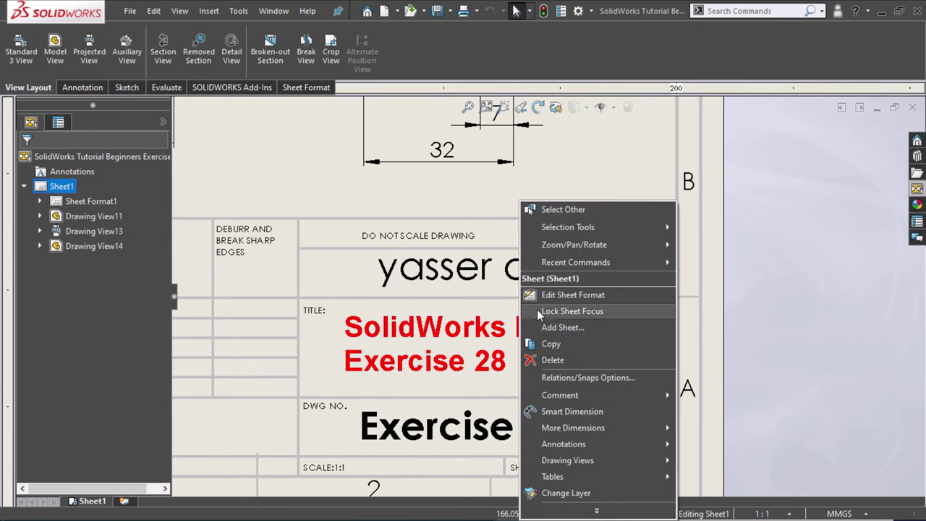
{"action": "left_click", "coordinate": [567, 294]}
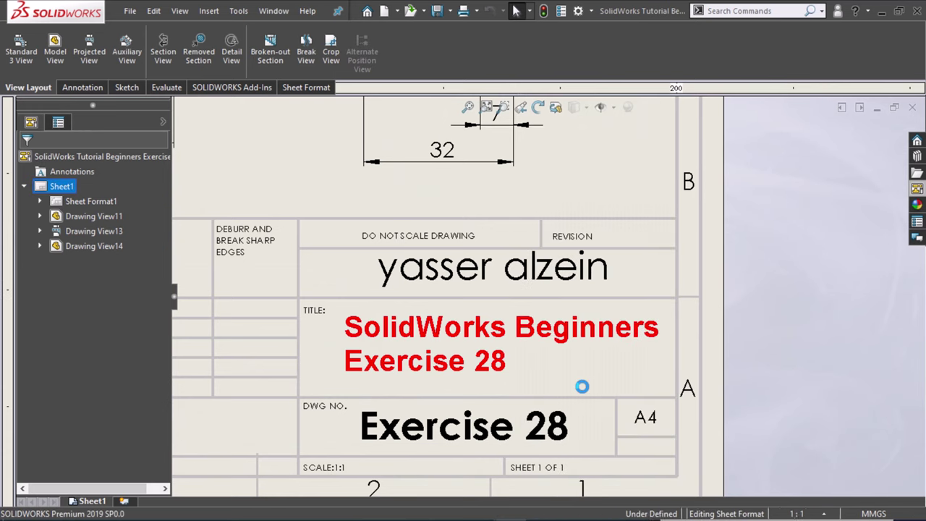
Select and copy the author name, title and drawing-number notes.
{"action": "left_click", "coordinate": [492, 268]}
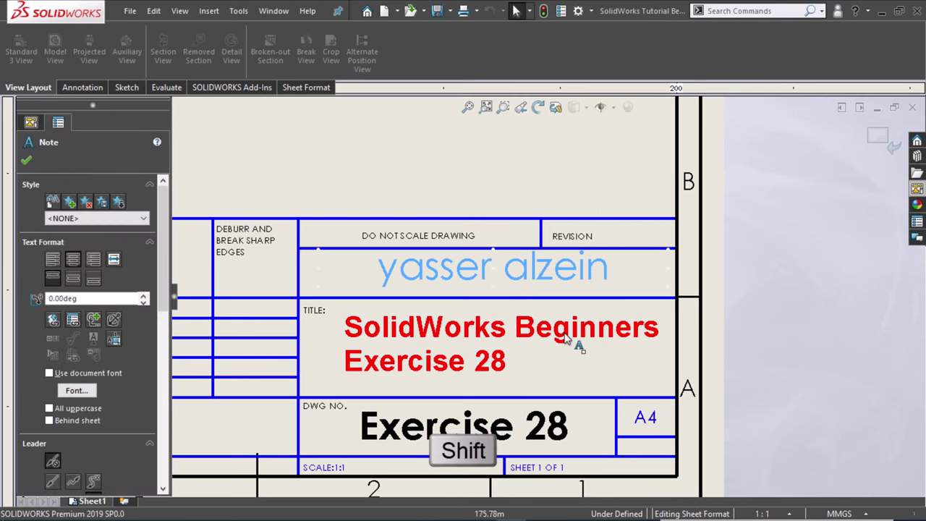
{"action": "left_click", "coordinate": [579, 343], "text": "shift"}
{"action": "left_click", "coordinate": [561, 432], "text": "shift"}
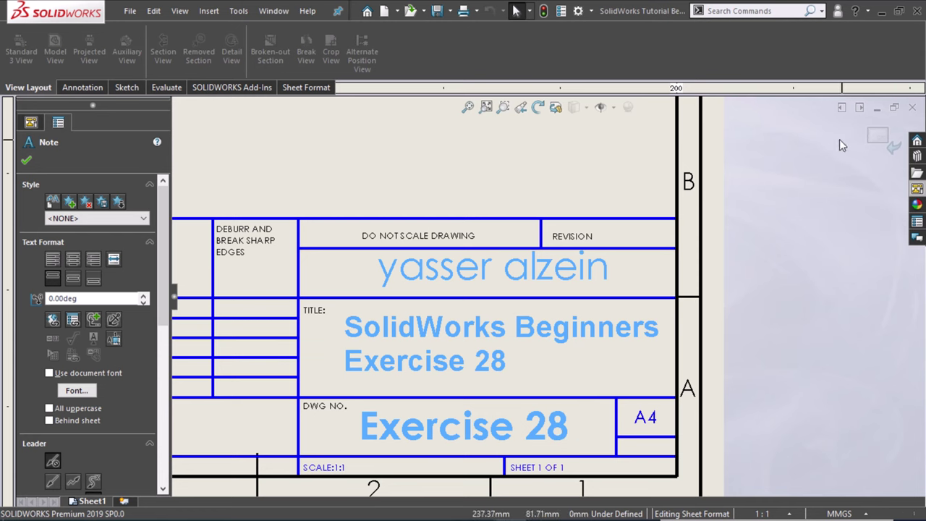
{"action": "key", "text": "ctrl+c"}
Switch to the Exercises 29 - Sheet1 window and paste the three copied notes into its title block.
{"action": "left_click", "coordinate": [287, 13]}
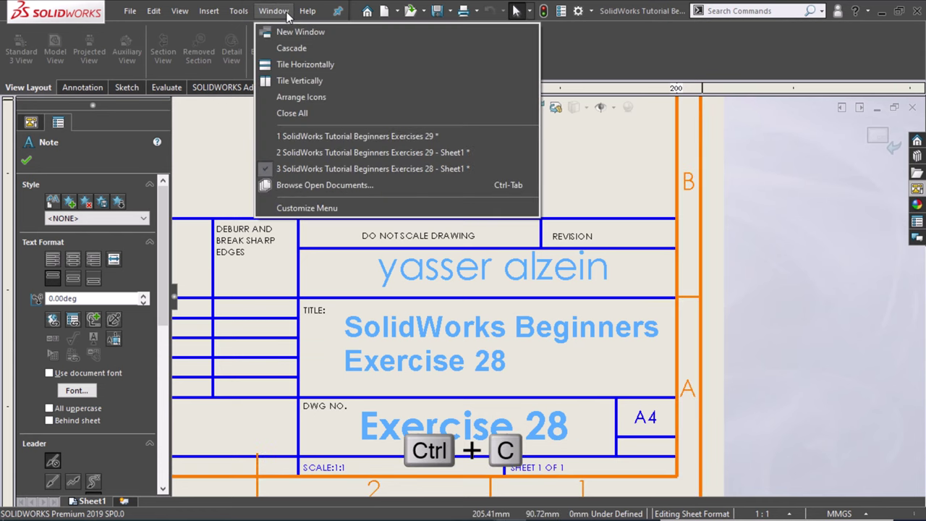
{"action": "left_click", "coordinate": [364, 153]}
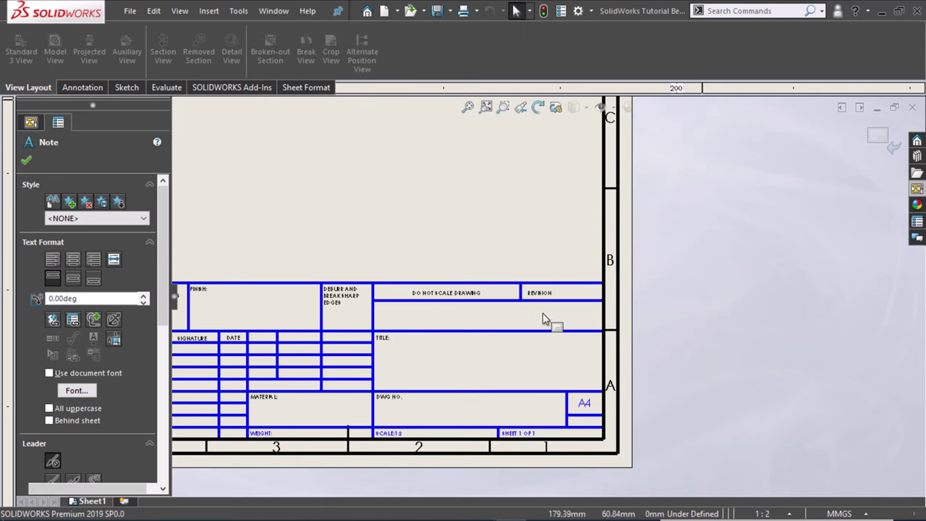
{"action": "key", "text": "ctrl+v"}
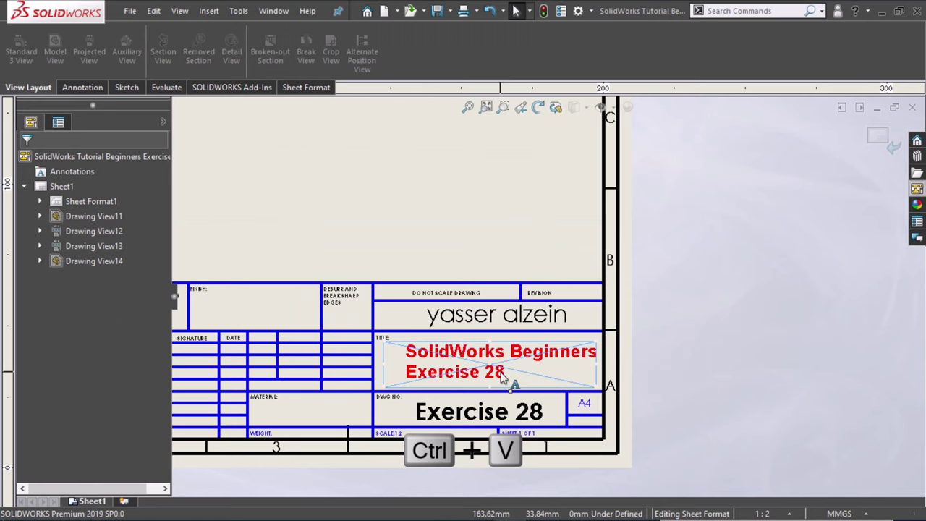
{"action": "left_click", "coordinate": [503, 376]}
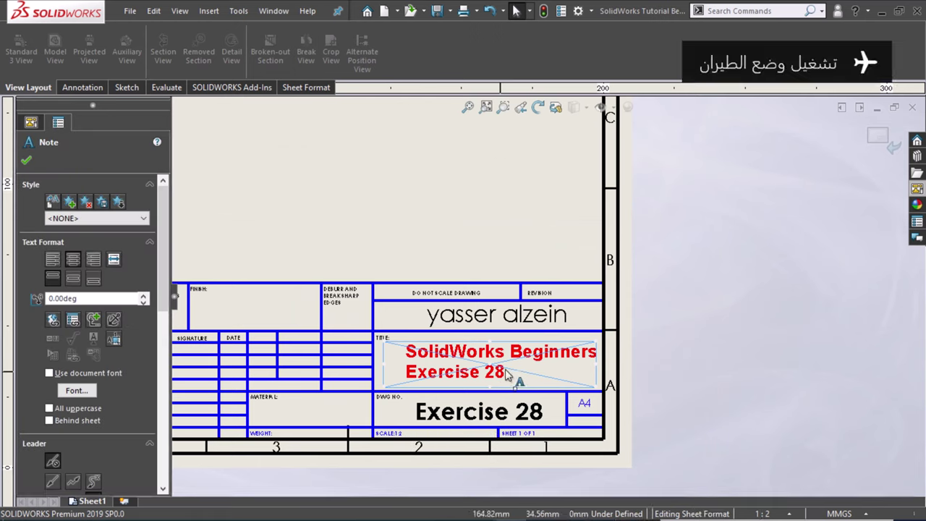
{"action": "key", "text": "Escape"}
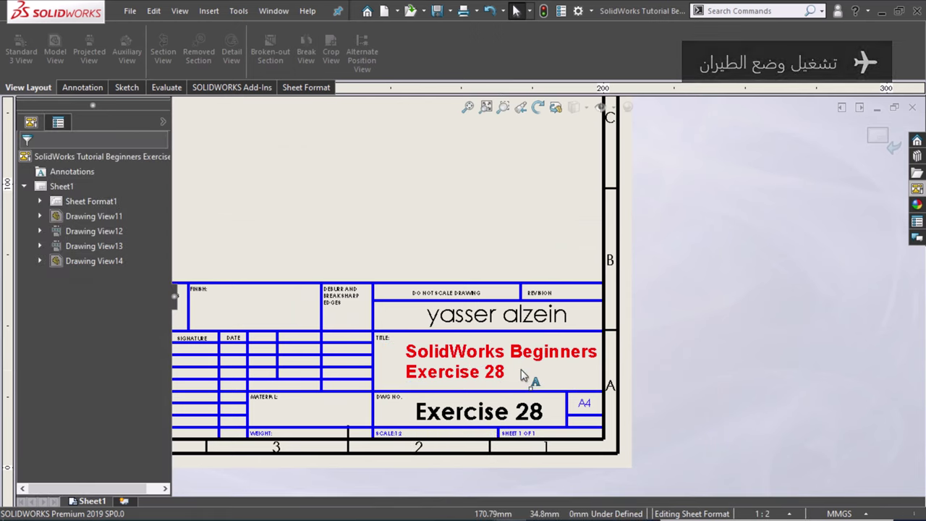
{"action": "left_click", "coordinate": [503, 377]}
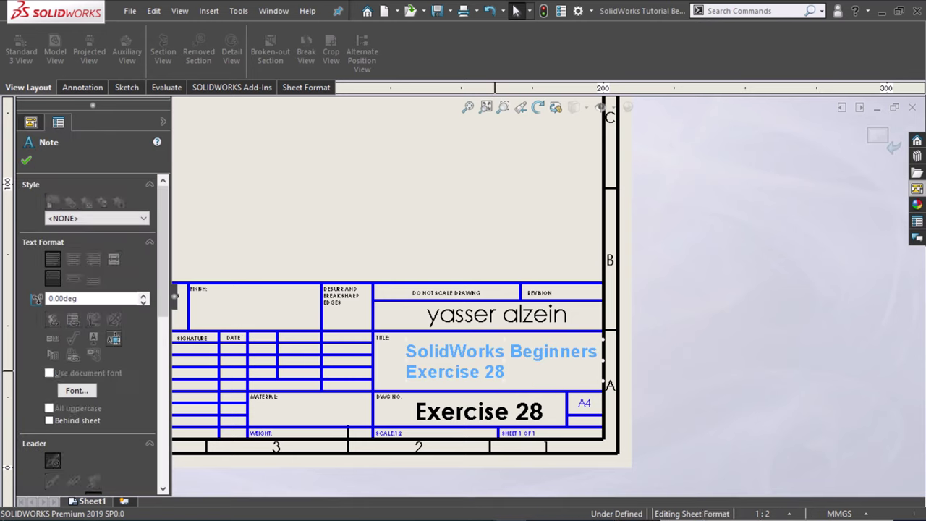
Change the title note to 'SolidWorks Beginners Exercise 29'.
{"action": "double_click", "coordinate": [507, 376]}
{"action": "left_click_drag", "start_coordinate": [507, 373], "coordinate": [496, 373]}
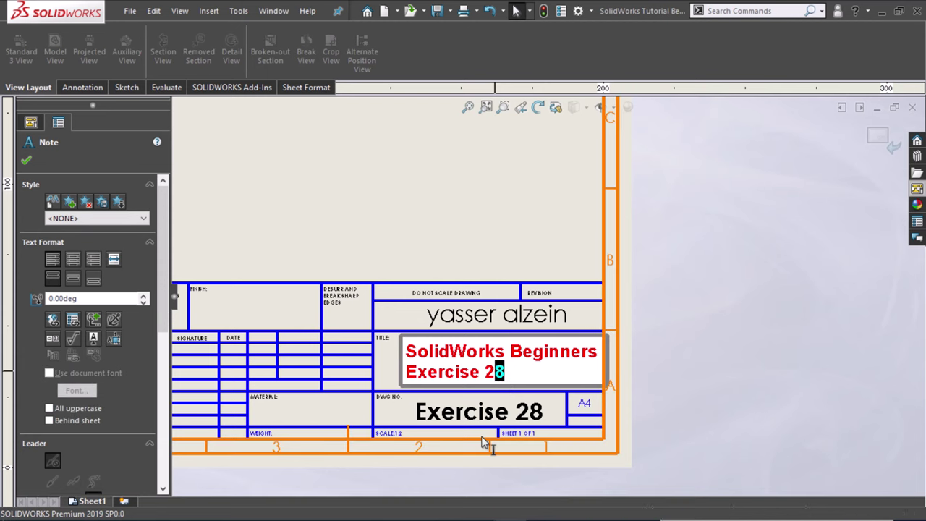
{"action": "type", "text": "9"}
{"action": "left_click", "coordinate": [536, 411]}
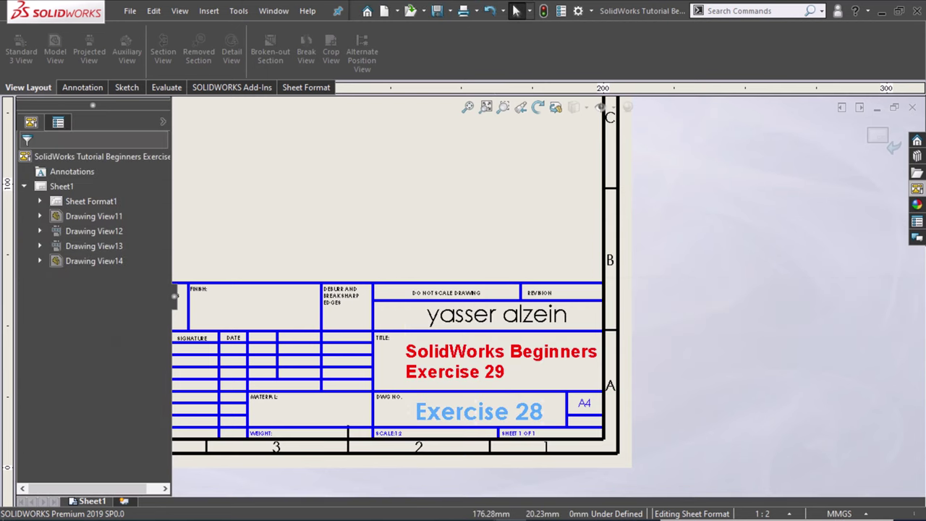
Change the drawing-number note from 'Exercise 28' to 'Exercise 29'.
{"action": "double_click", "coordinate": [478, 412]}
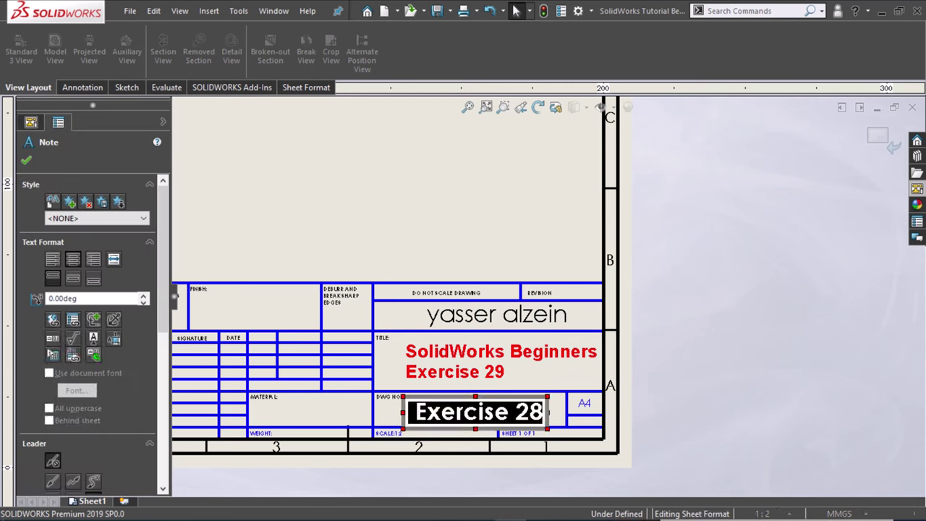
{"action": "left_click", "coordinate": [536, 411]}
{"action": "type", "text": "9"}
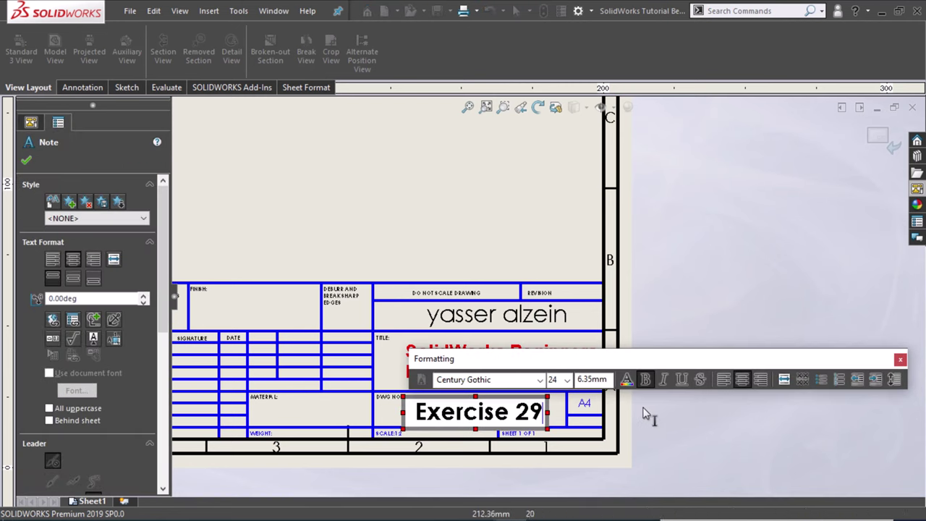
{"action": "left_click", "coordinate": [648, 406]}
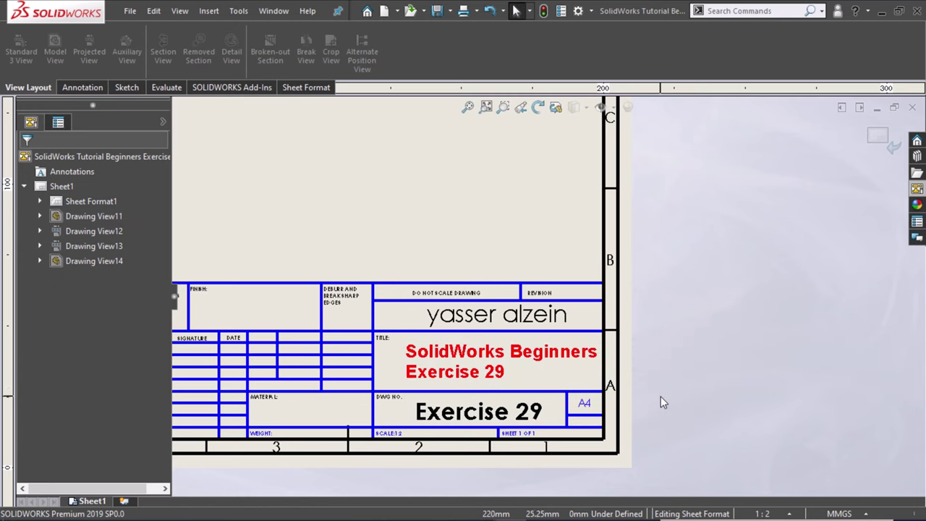
Exit sheet-format editing and zoom in and out over the finished drawing.
{"action": "key", "text": "f"}
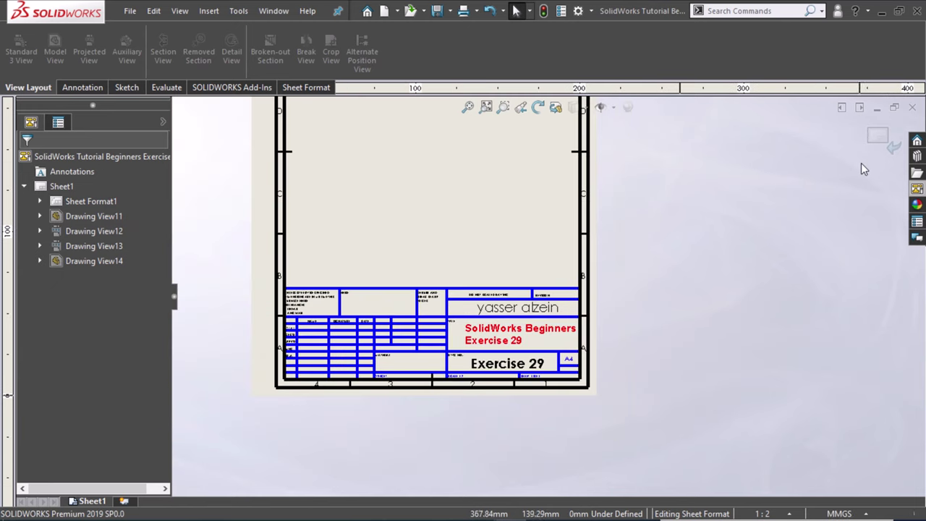
{"action": "left_click", "coordinate": [878, 135]}
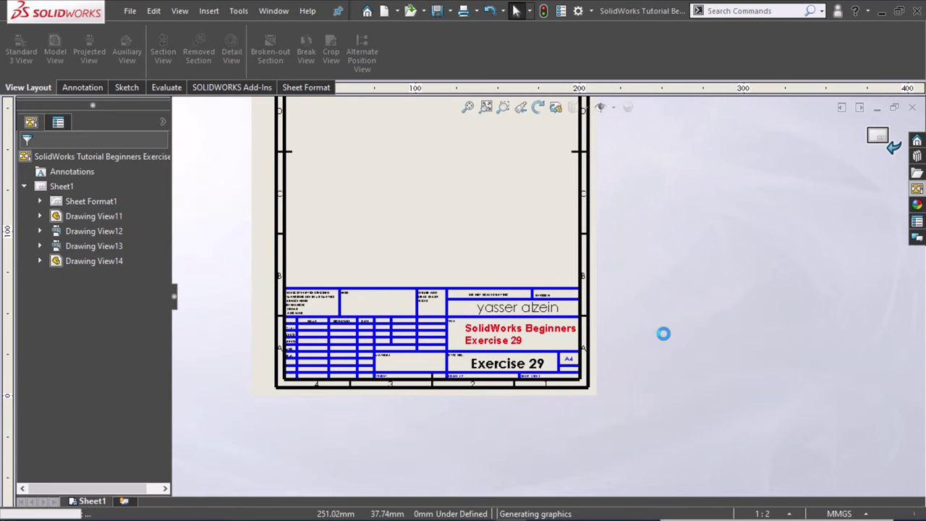
{"action": "scroll", "coordinate": [717, 357], "scroll_direction": "up", "scroll_amount": 1}
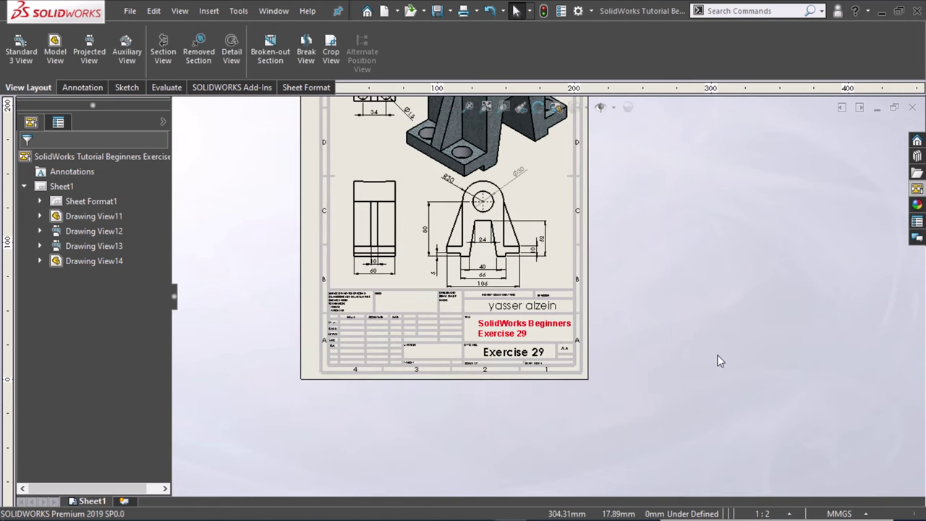
{"action": "scroll", "coordinate": [703, 358], "scroll_direction": "up", "scroll_amount": 1}
{"action": "scroll", "coordinate": [618, 207], "scroll_direction": "up", "scroll_amount": 2}
{"action": "scroll", "coordinate": [557, 244], "scroll_direction": "down", "scroll_amount": 1}
{"action": "scroll", "coordinate": [557, 244], "scroll_direction": "down", "scroll_amount": 1}
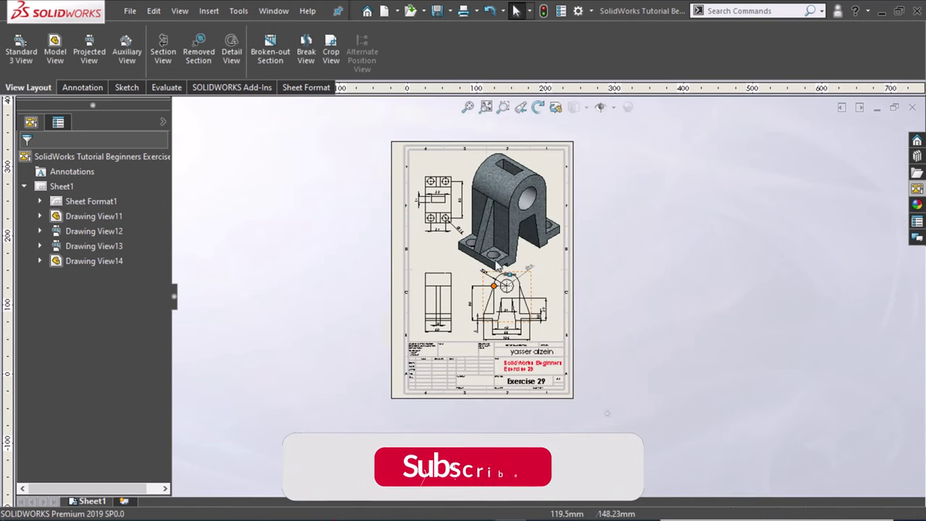
{"action": "scroll", "coordinate": [561, 241], "scroll_direction": "down", "scroll_amount": 1}
{"action": "scroll", "coordinate": [571, 233], "scroll_direction": "down", "scroll_amount": 1}
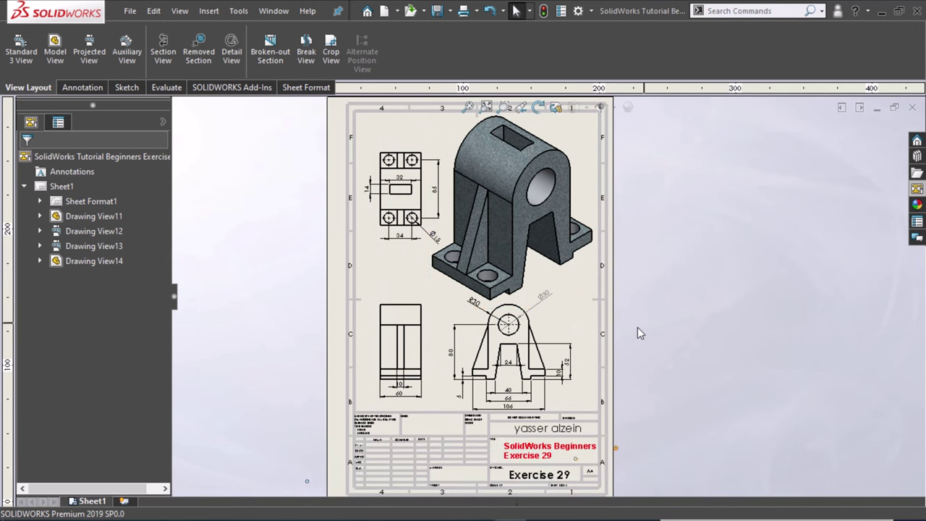
{"action": "scroll", "coordinate": [414, 384], "scroll_direction": "down", "scroll_amount": 1}
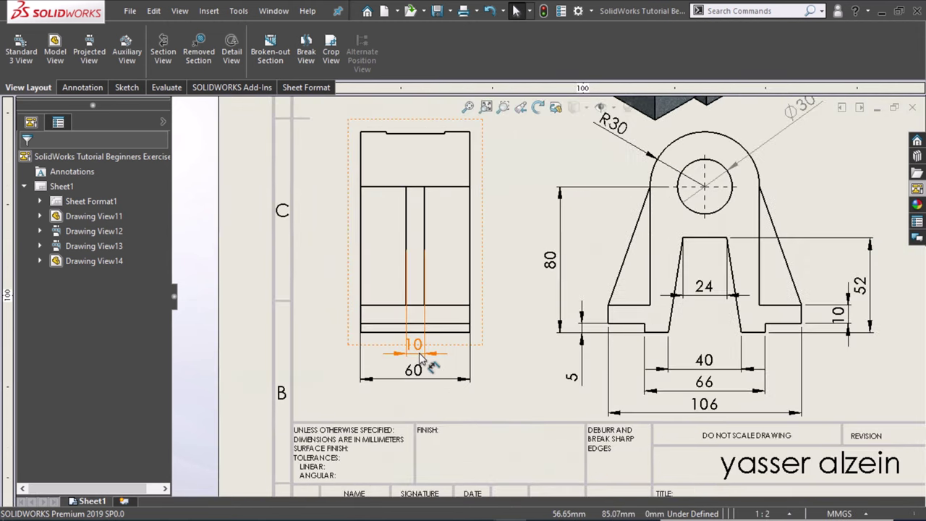
{"action": "scroll", "coordinate": [419, 380], "scroll_direction": "down", "scroll_amount": 1}
{"action": "scroll", "coordinate": [409, 378], "scroll_direction": "down", "scroll_amount": 1}
Check Sheet1 and the 10 rib width dimension, then clear the selection and review the views.
{"action": "left_click", "coordinate": [284, 349]}
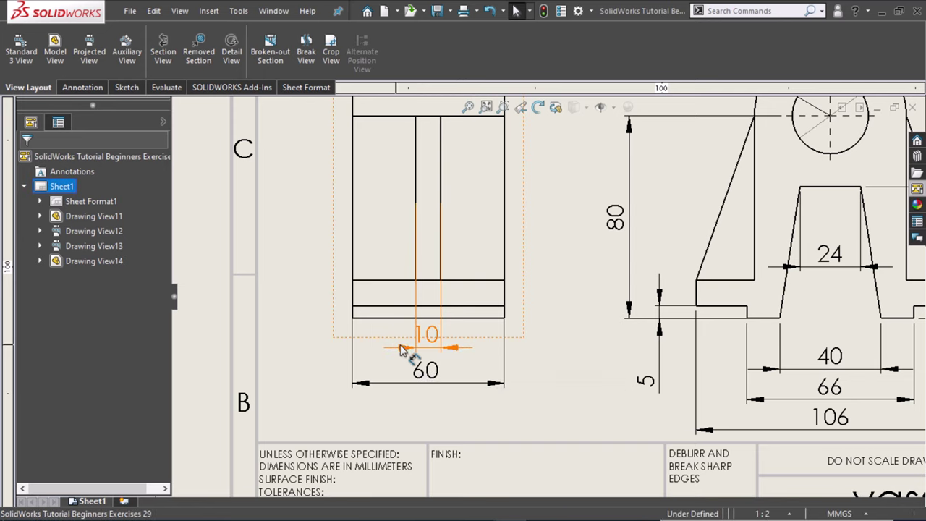
{"action": "left_click", "coordinate": [429, 344]}
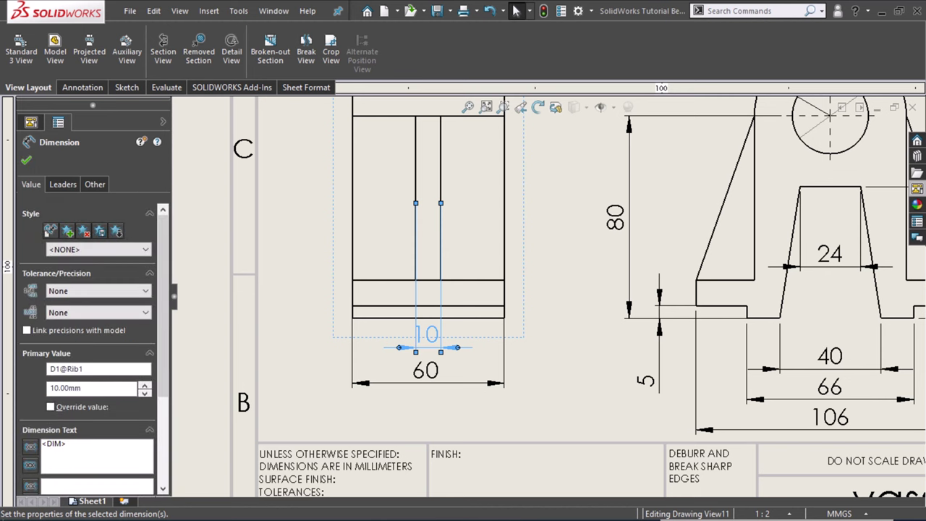
{"action": "scroll", "coordinate": [548, 299], "scroll_direction": "up", "scroll_amount": 2}
{"action": "scroll", "coordinate": [548, 299], "scroll_direction": "up", "scroll_amount": 1}
{"action": "scroll", "coordinate": [548, 299], "scroll_direction": "up", "scroll_amount": 1}
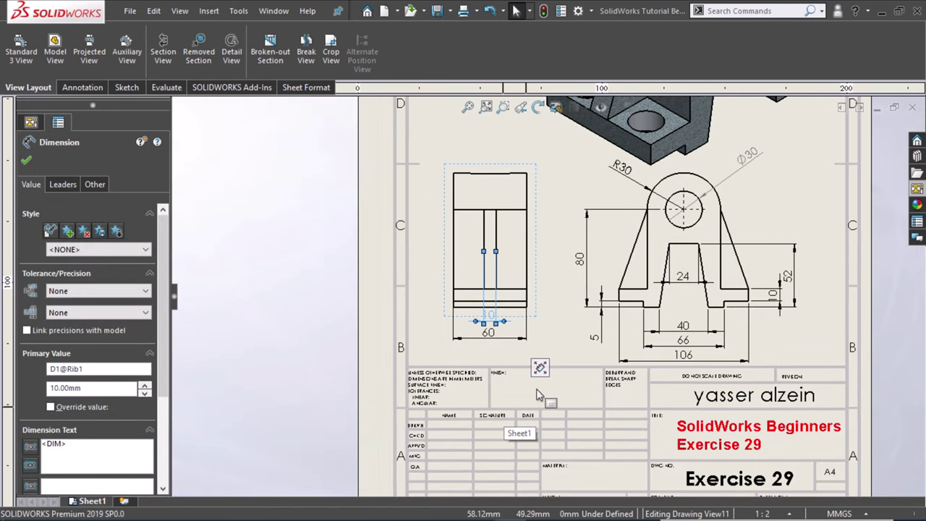
{"action": "left_click", "coordinate": [832, 354]}
{"action": "scroll", "coordinate": [832, 353], "scroll_direction": "up", "scroll_amount": 1}
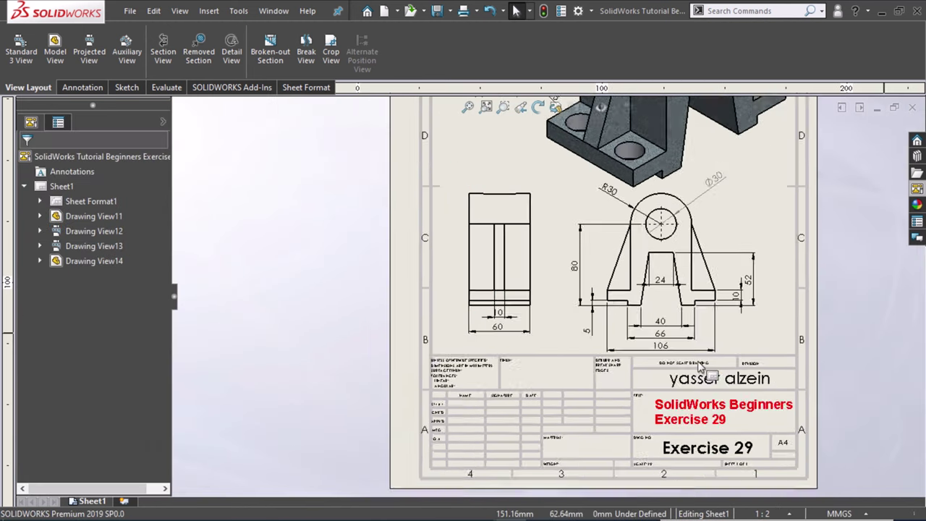
{"action": "scroll", "coordinate": [640, 371], "scroll_direction": "up", "scroll_amount": 1}
{"action": "scroll", "coordinate": [640, 371], "scroll_direction": "up", "scroll_amount": 3}
{"action": "scroll", "coordinate": [612, 262], "scroll_direction": "down", "scroll_amount": 1}
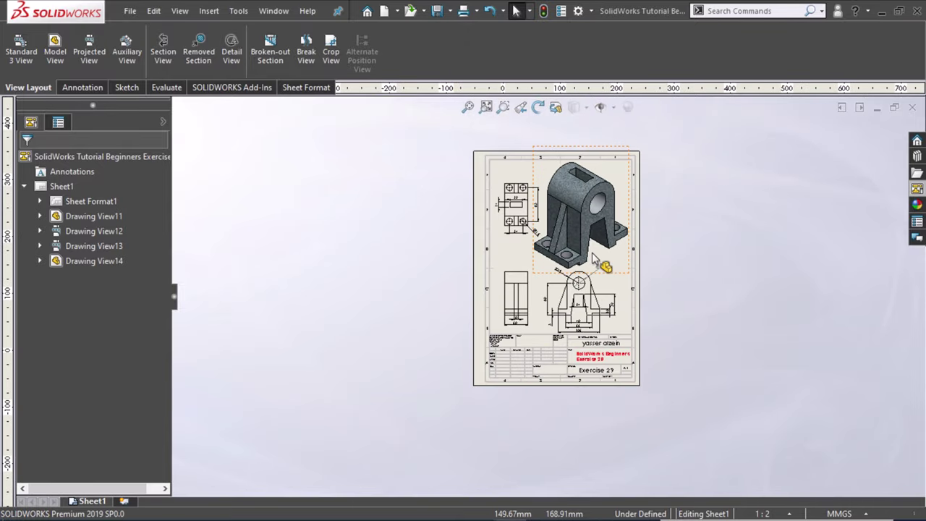
{"action": "scroll", "coordinate": [593, 259], "scroll_direction": "down", "scroll_amount": 1}
{"action": "scroll", "coordinate": [593, 257], "scroll_direction": "down", "scroll_amount": 1}
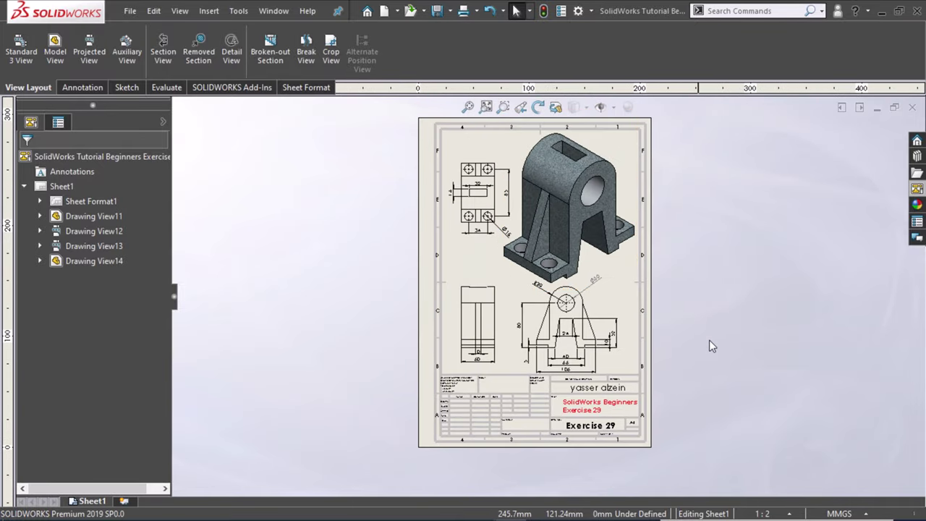